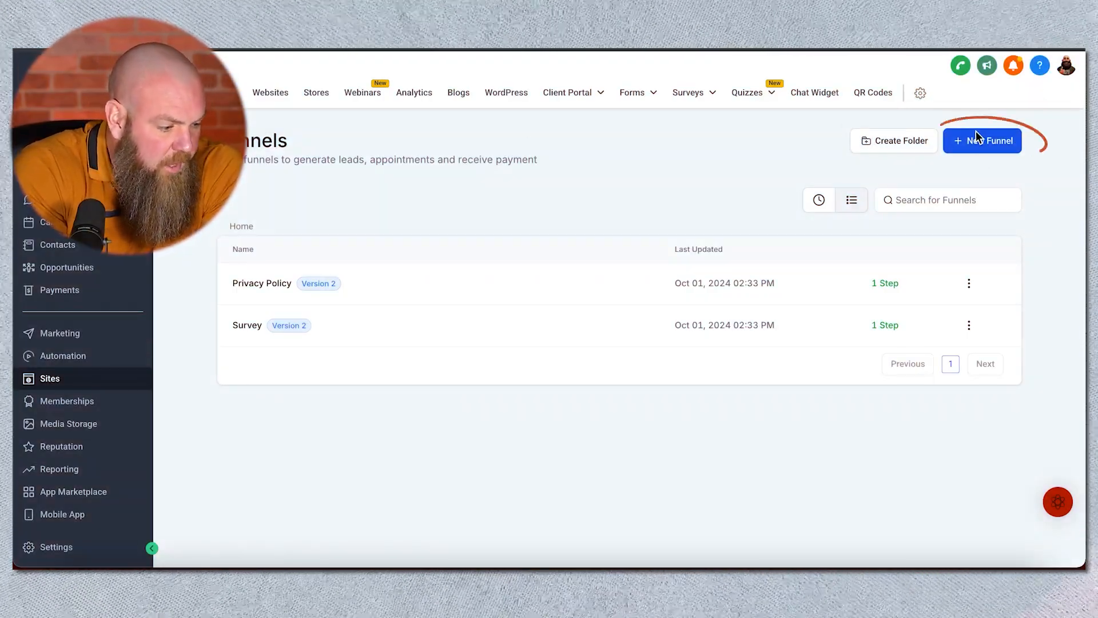
# Step: Create a new blank funnel named "Teach GHL Funnel"
pyautogui.click(974, 144)
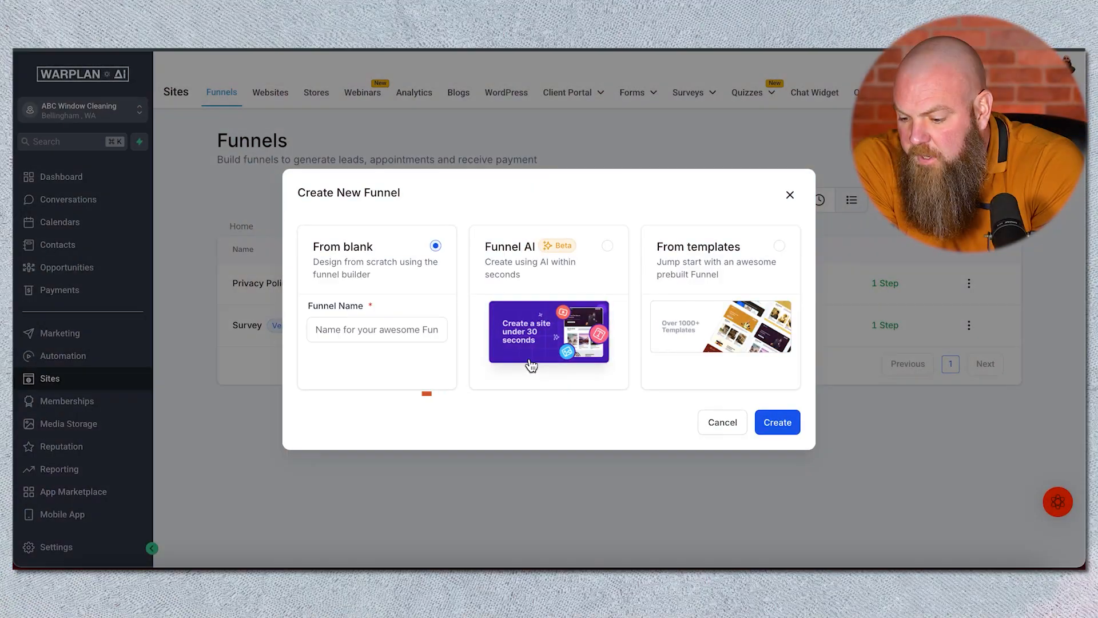
pyautogui.click(363, 328)
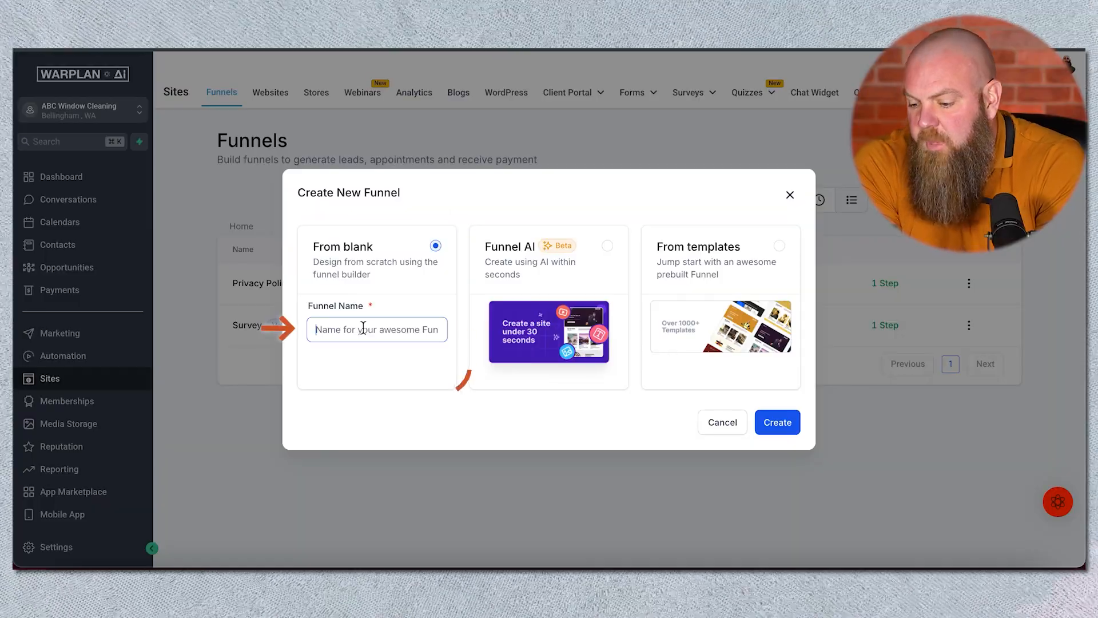
pyautogui.write('T')
pyautogui.press('BackSpace')
pyautogui.write('Teach')
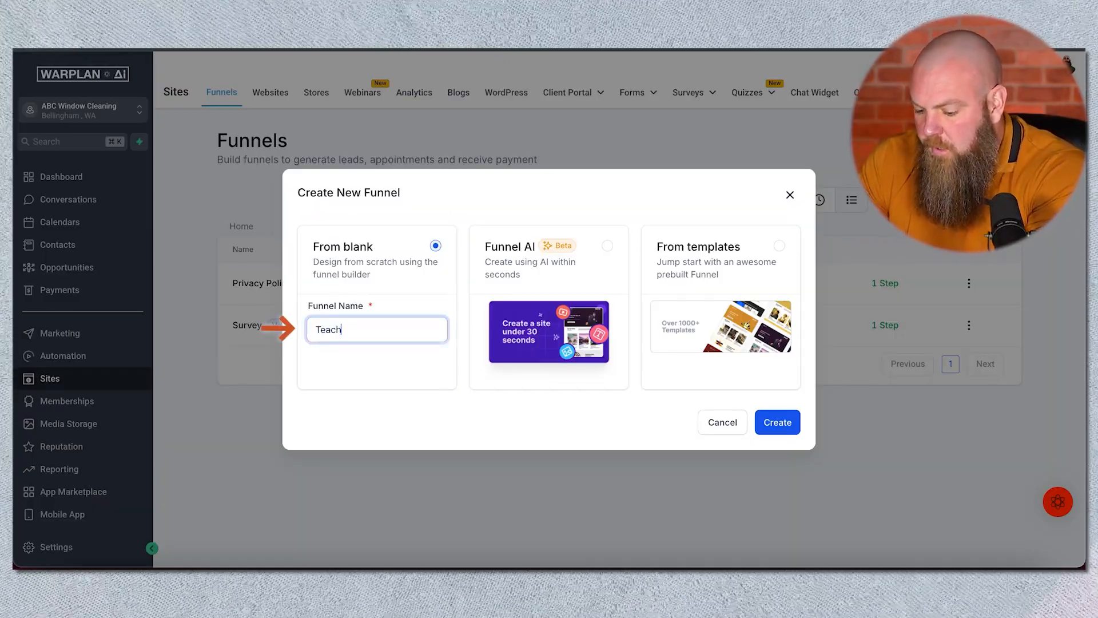
pyautogui.write(' GHL Funnel')
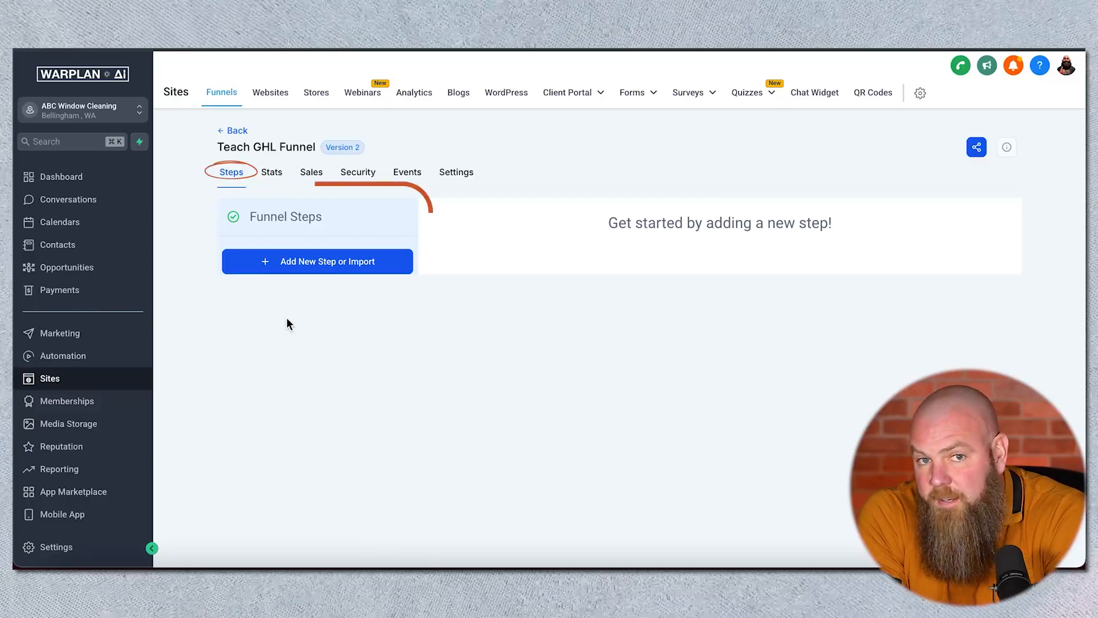
# Step: Browse the funnel's Stats, Sales, Security and Events tabs
pyautogui.click(273, 176)
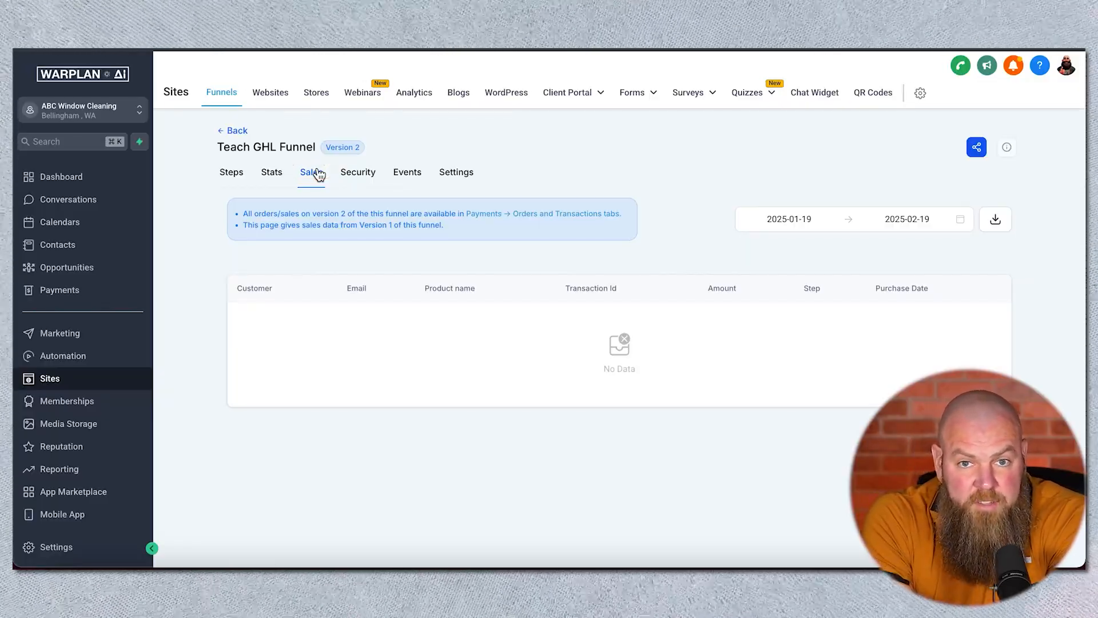
pyautogui.click(370, 181)
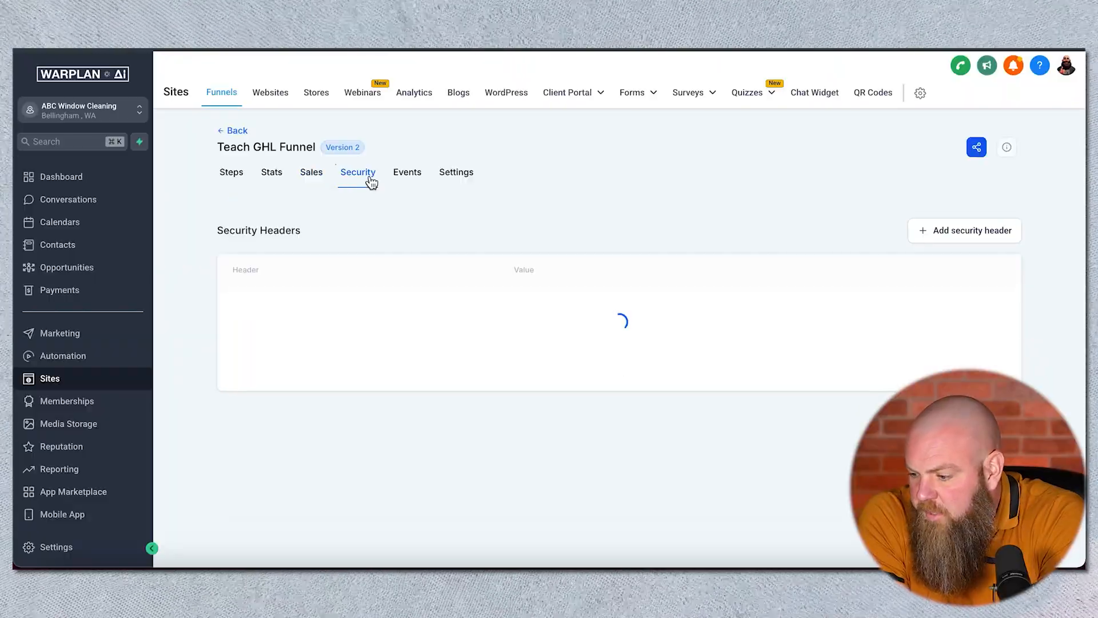
pyautogui.click(946, 238)
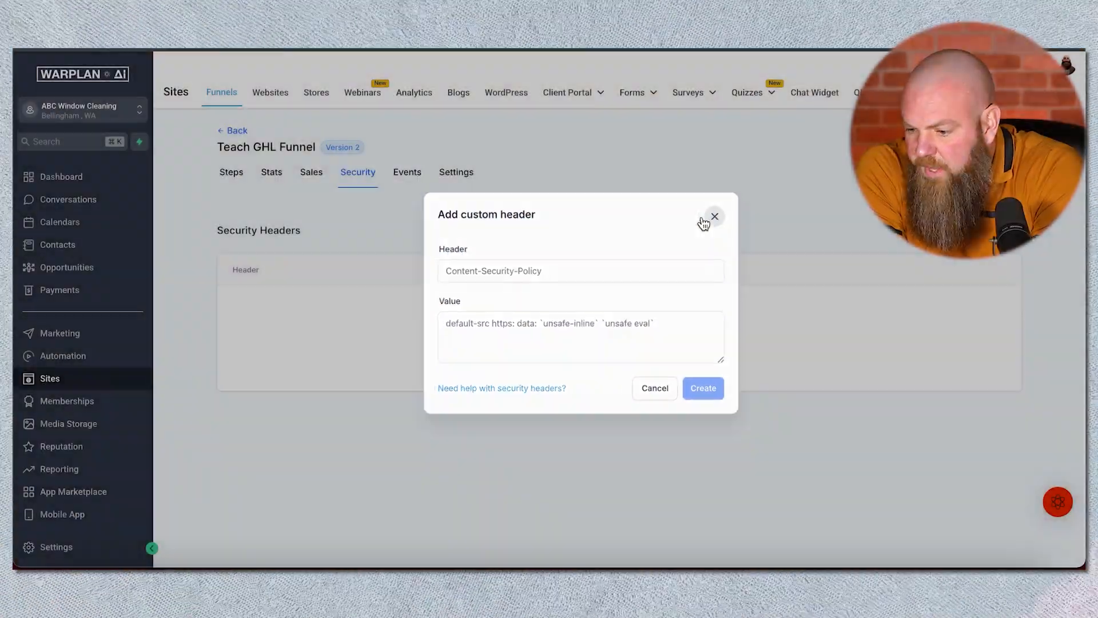
pyautogui.click(712, 216)
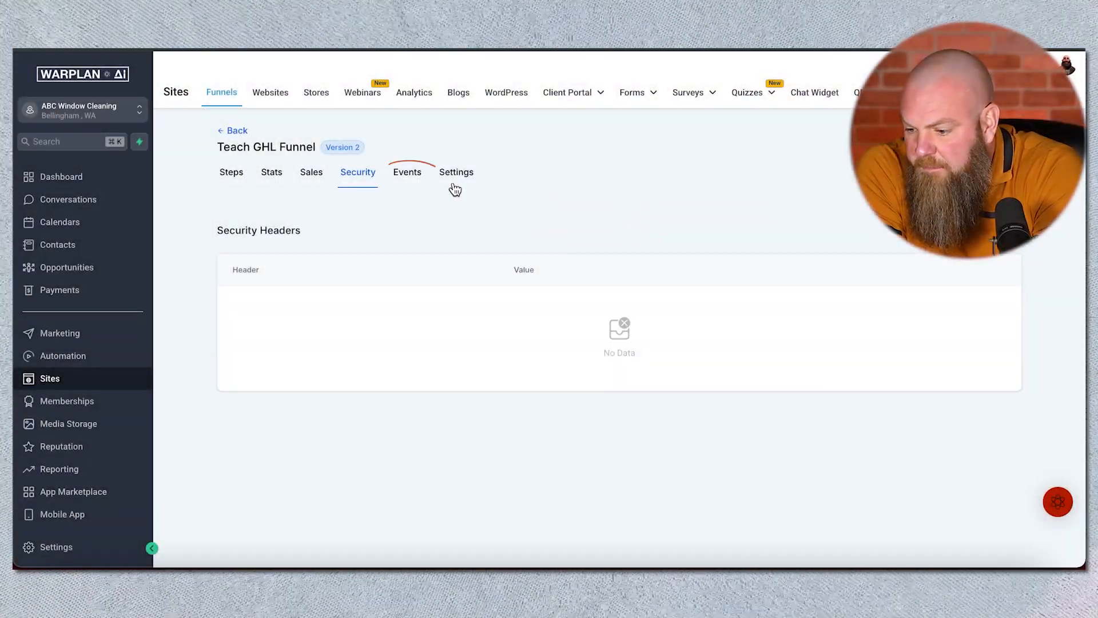
pyautogui.click(395, 183)
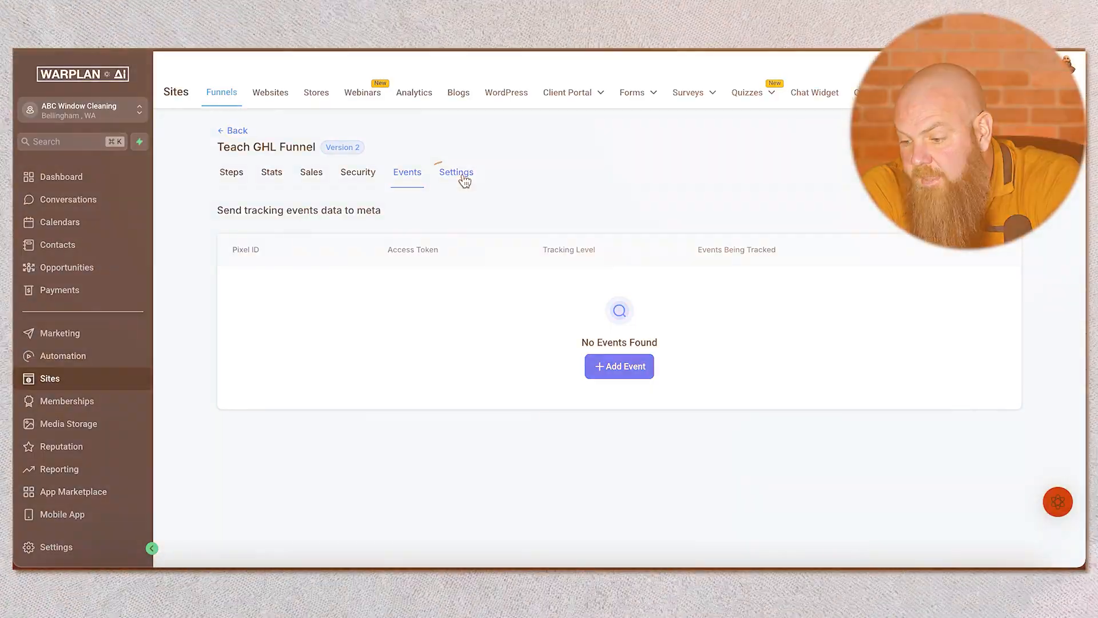
# Step: Open the funnel settings and inspect the domain and chat widget options
pyautogui.click(461, 179)
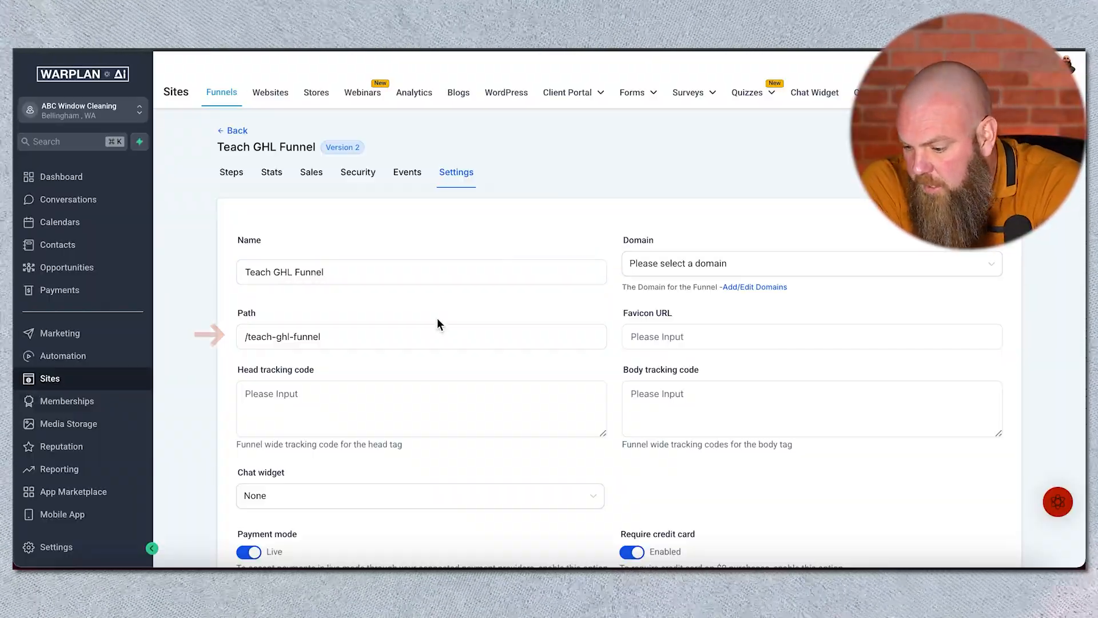
pyautogui.click(688, 263)
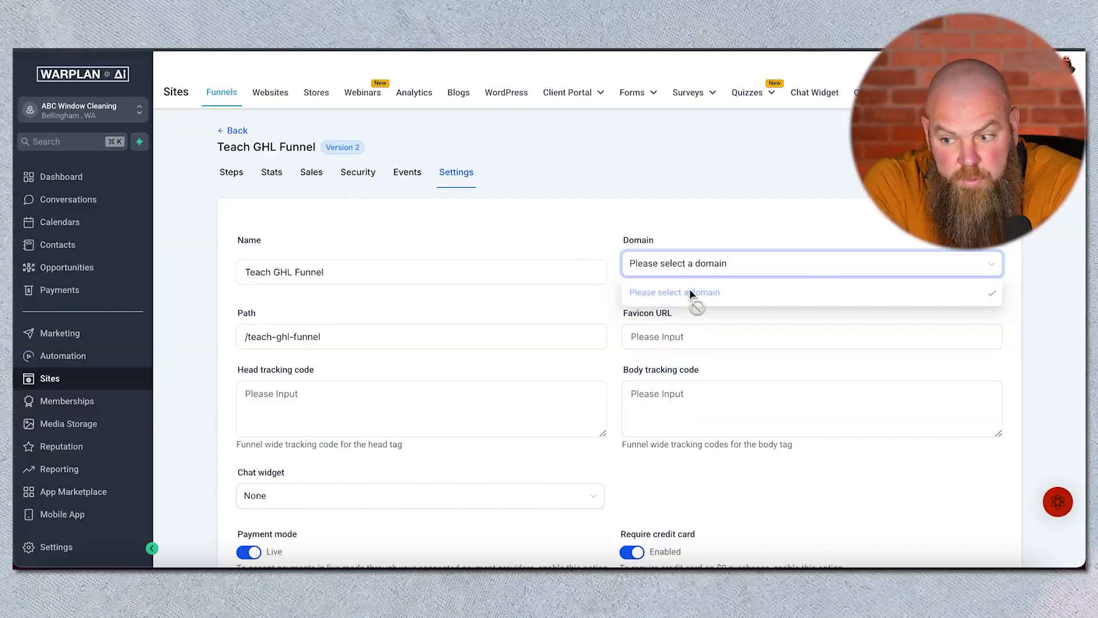
pyautogui.click(612, 369)
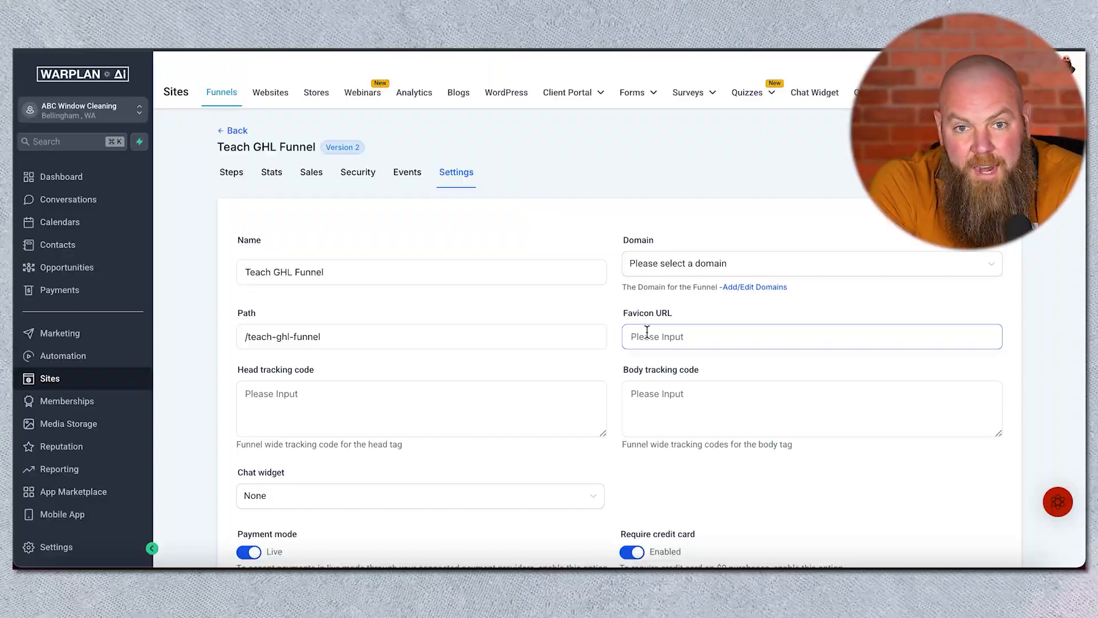
pyautogui.scroll(-3, 470, 447)
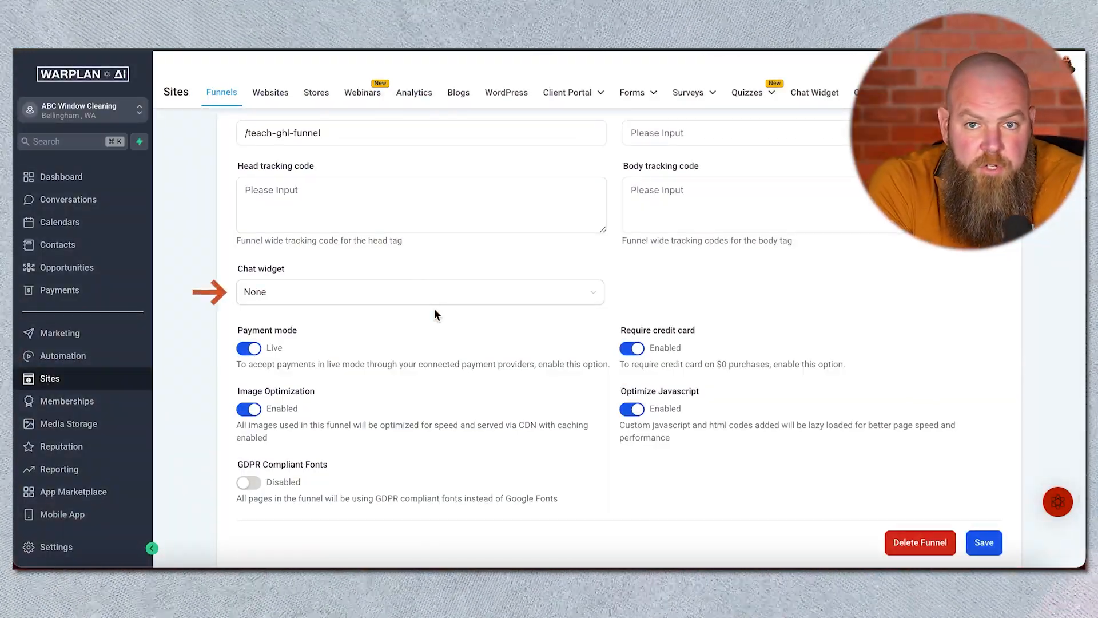
pyautogui.click(434, 304)
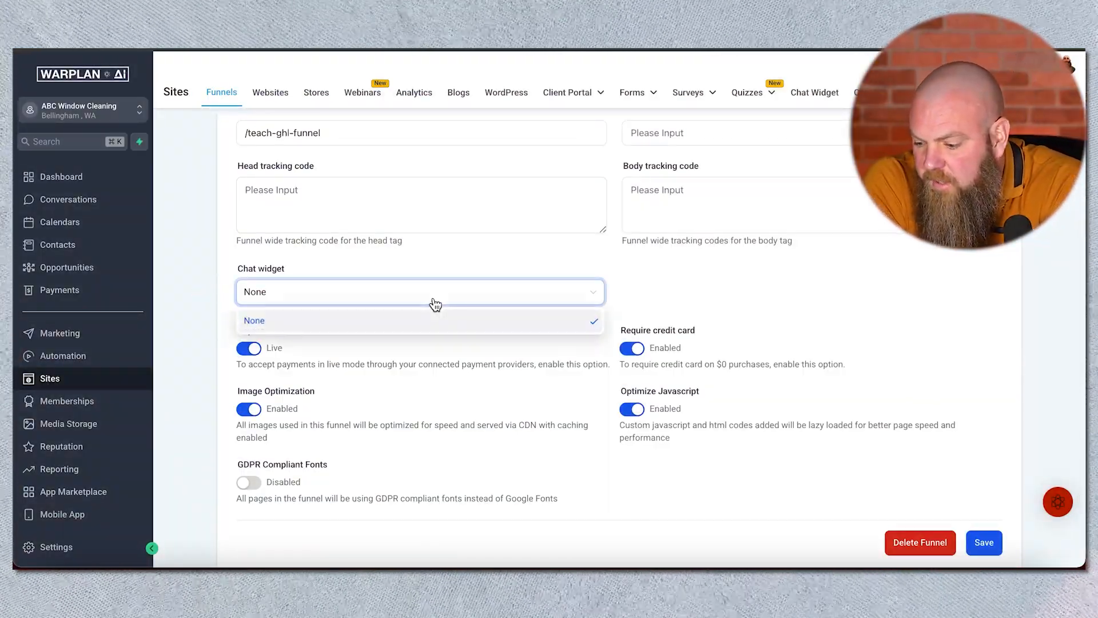
pyautogui.click(482, 261)
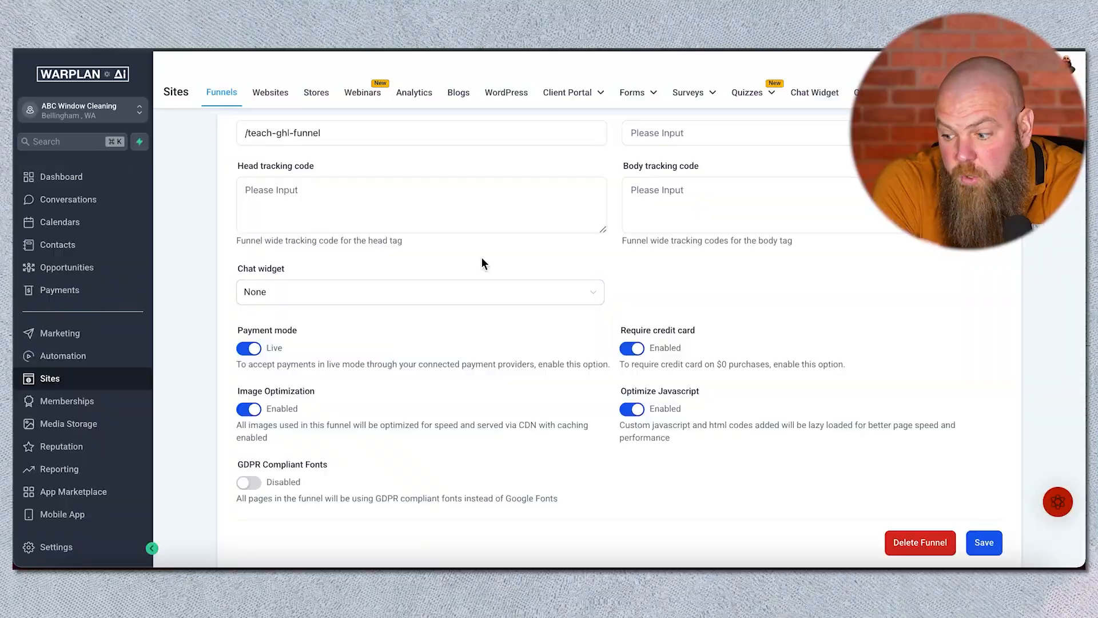
# Step: Switch the funnel's payment mode to Test
pyautogui.scroll(-1, 487, 325)
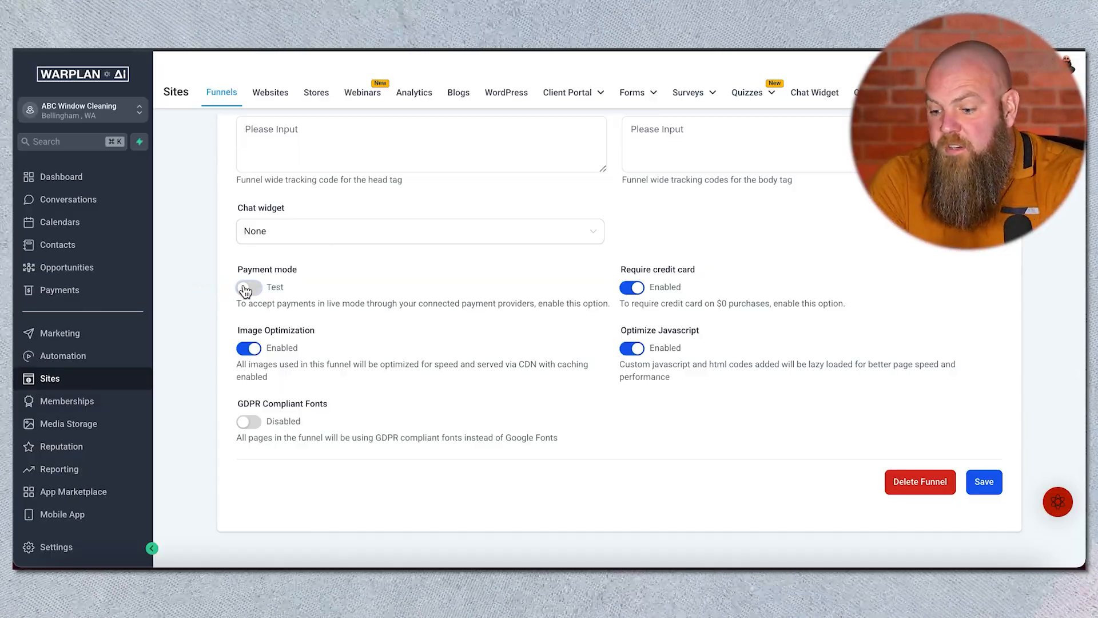
pyautogui.click(248, 288)
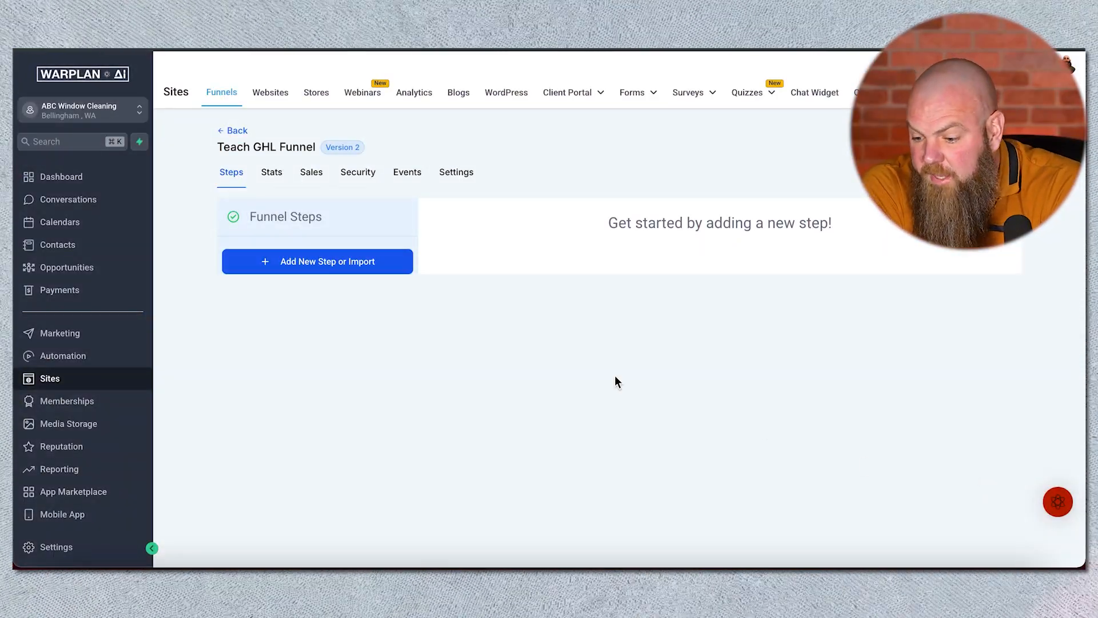
# Step: Add a new funnel step named "Optin page" and move on to its path
pyautogui.click(331, 268)
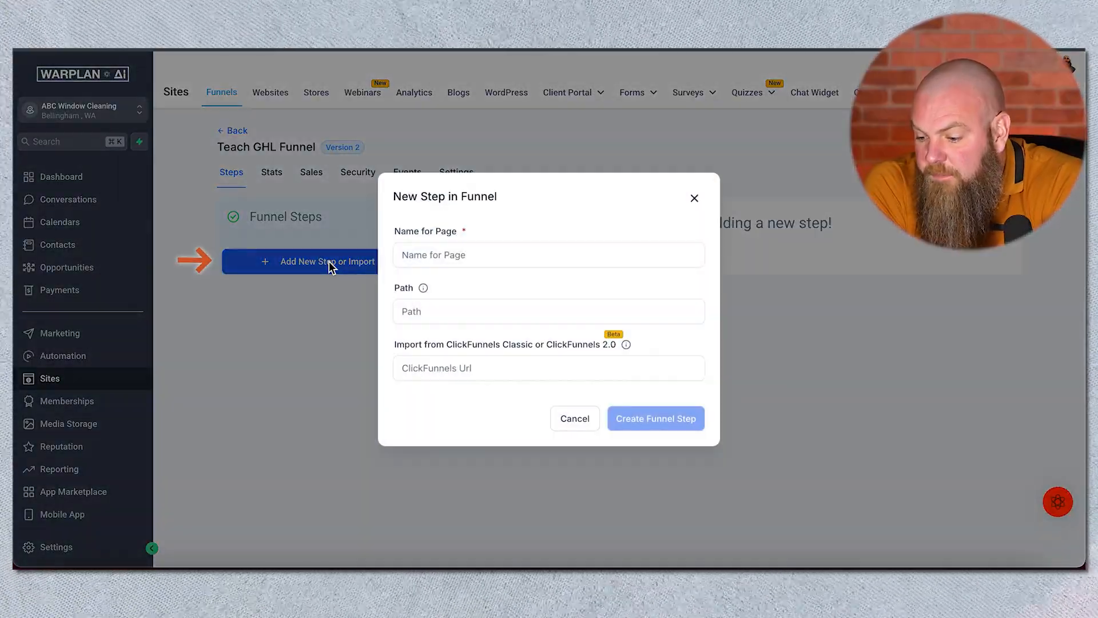
pyautogui.click(437, 253)
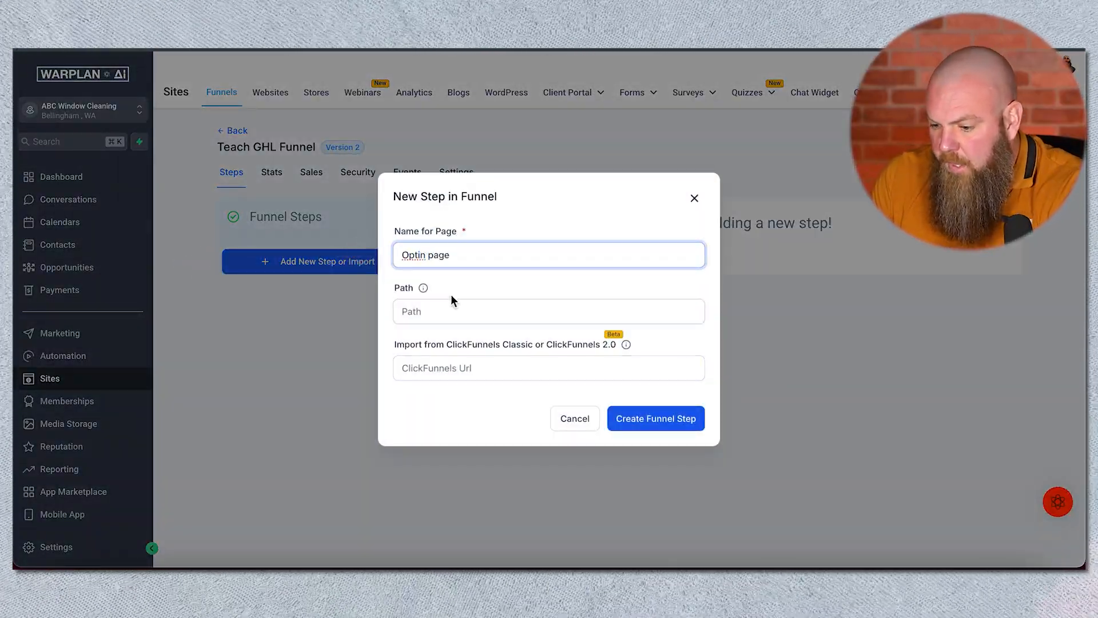
pyautogui.click(448, 313)
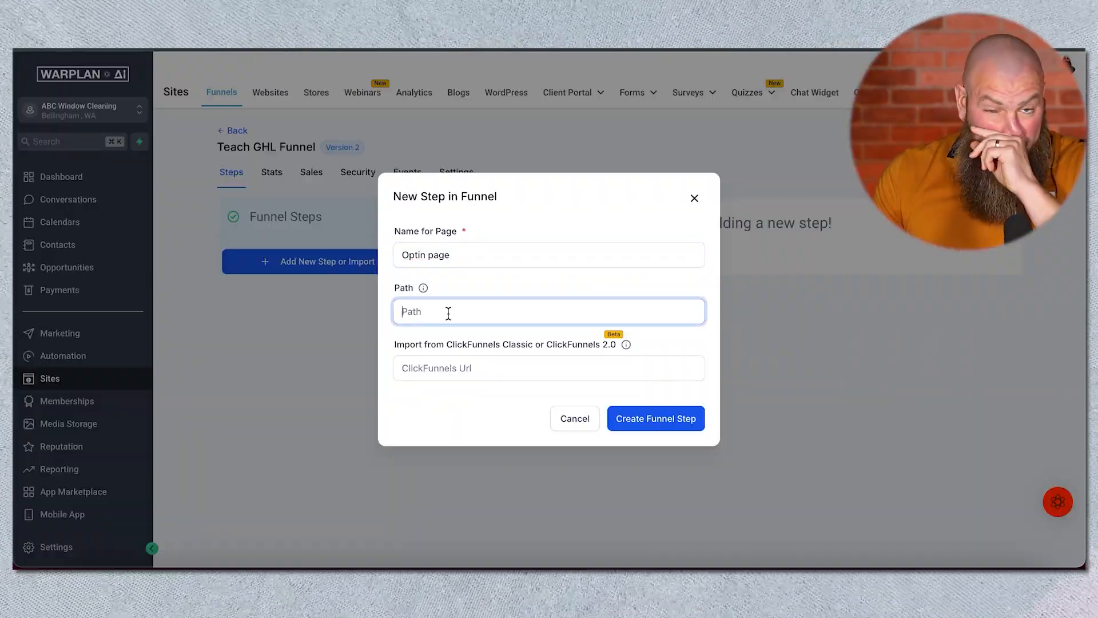
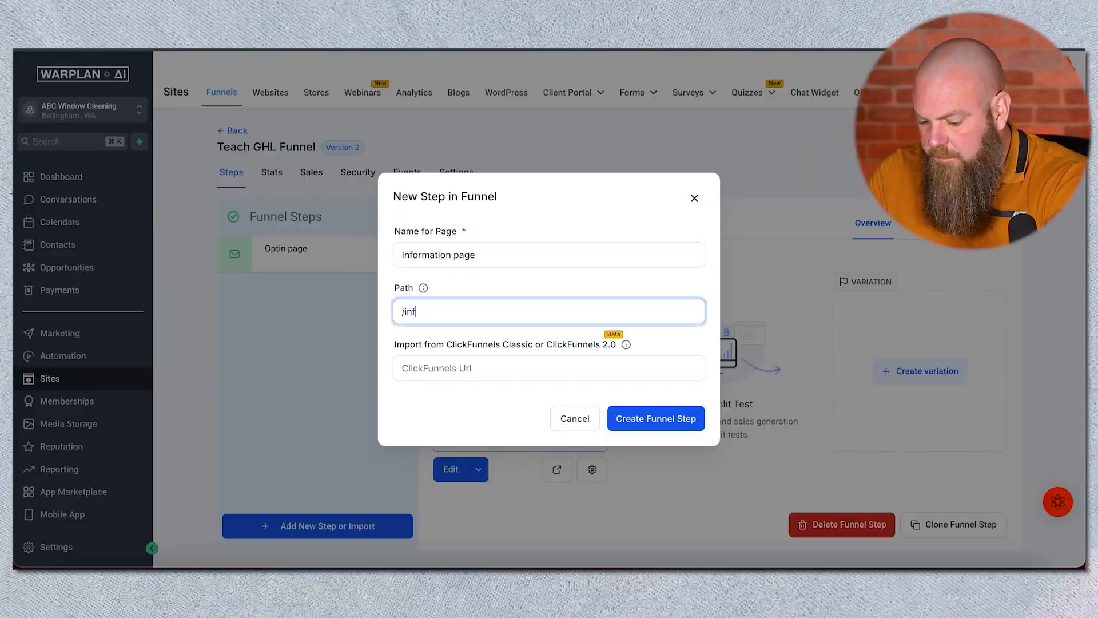
# Step: Add a funnel step named "Information page" with the path /information
pyautogui.click(655, 435)
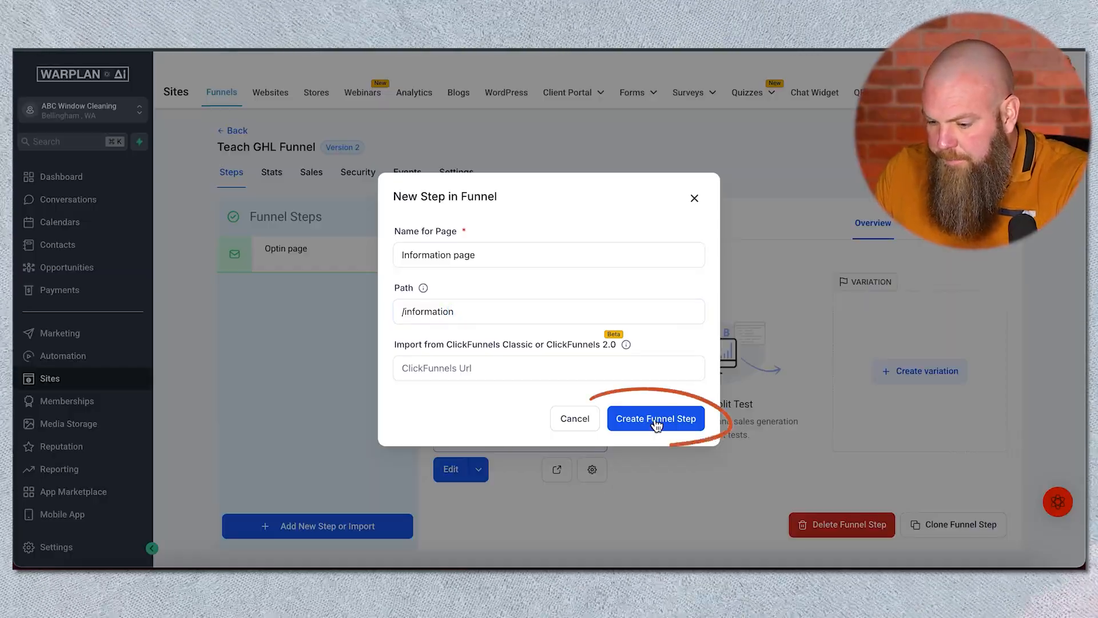
pyautogui.click(656, 420)
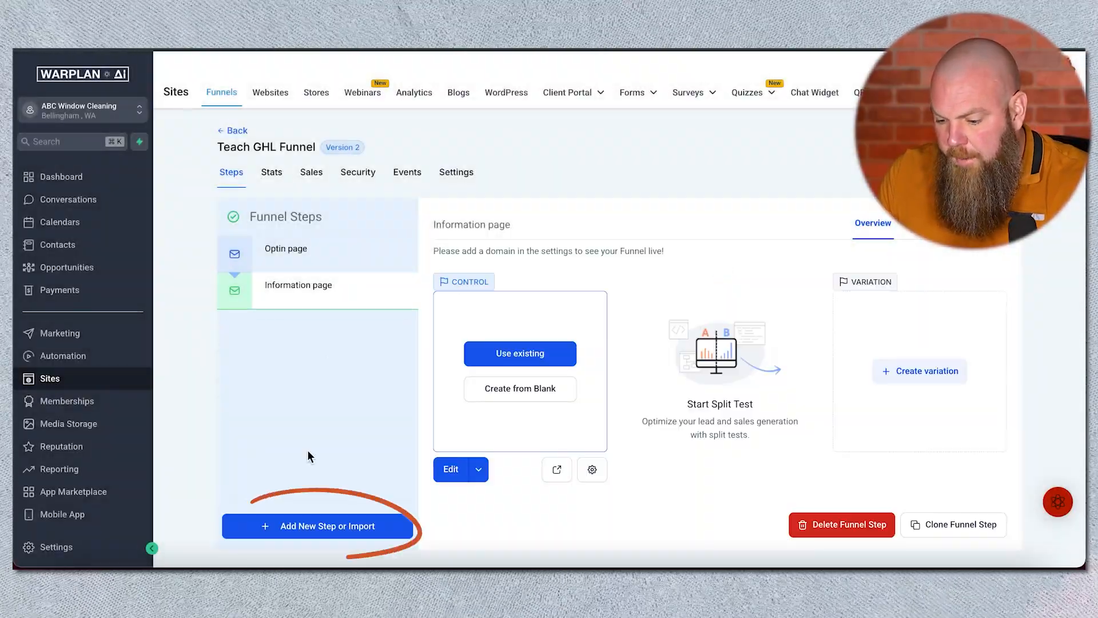
# Step: Add another funnel step named "Checkout" with the path /checkout
pyautogui.click(300, 525)
pyautogui.write('Checkout')
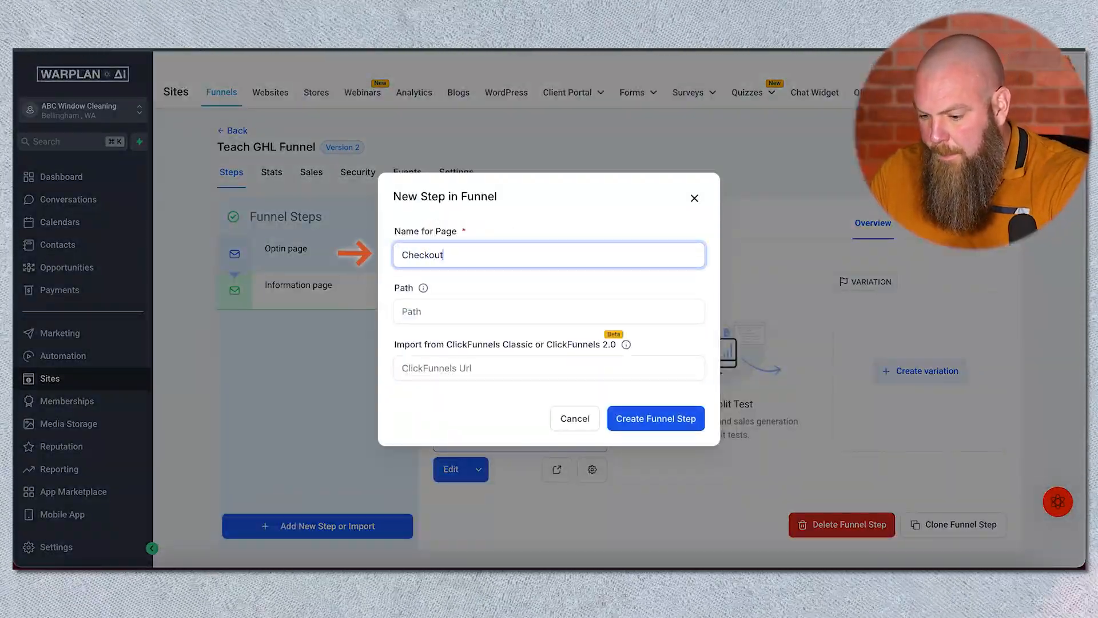
pyautogui.click(494, 311)
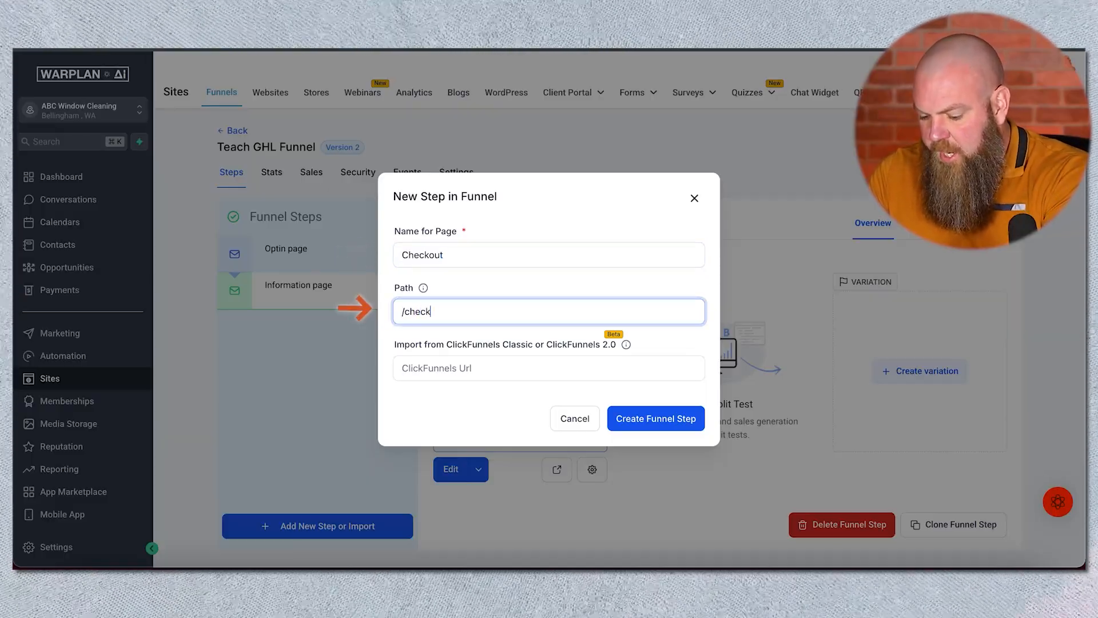
pyautogui.click(656, 433)
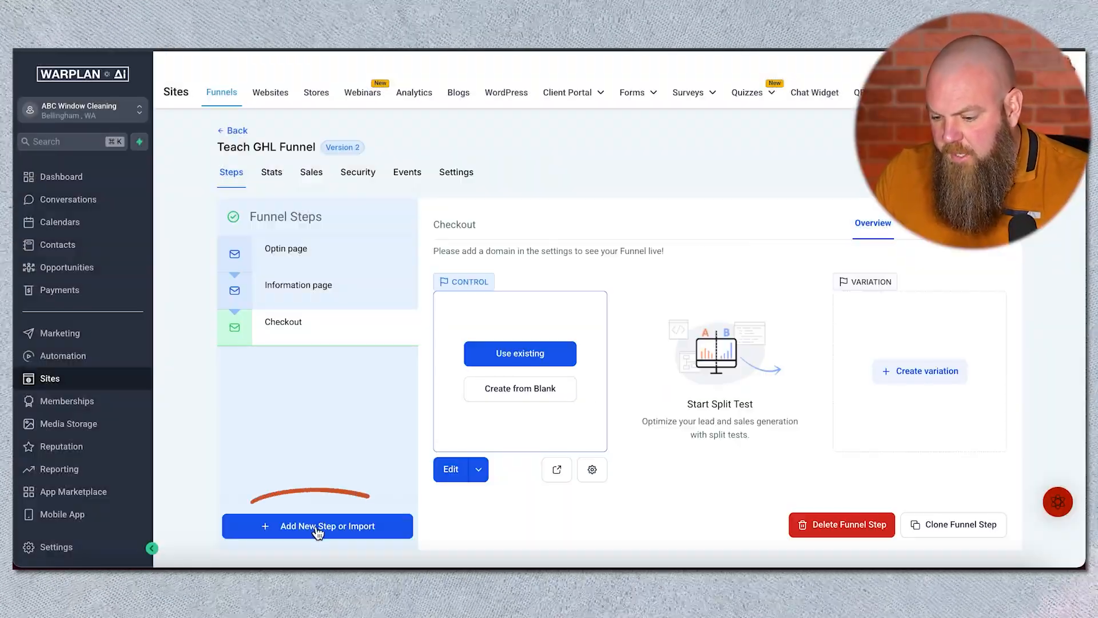
# Step: Add a fourth funnel step named "Thank you page" with a matching thank-you path
pyautogui.click(318, 531)
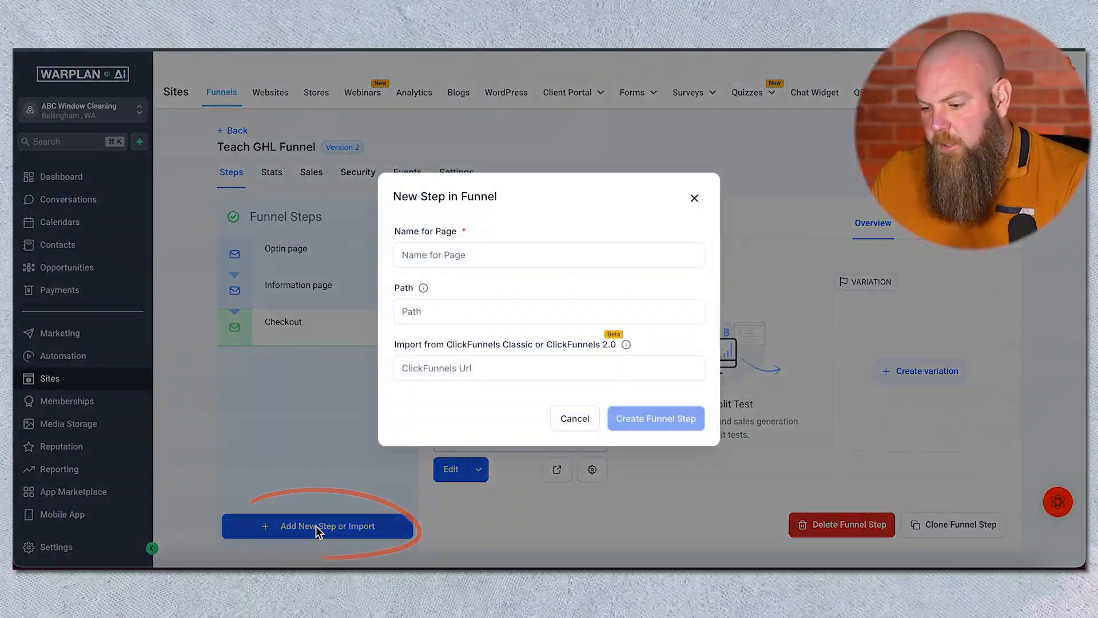
pyautogui.click(419, 259)
pyautogui.write('Thank')
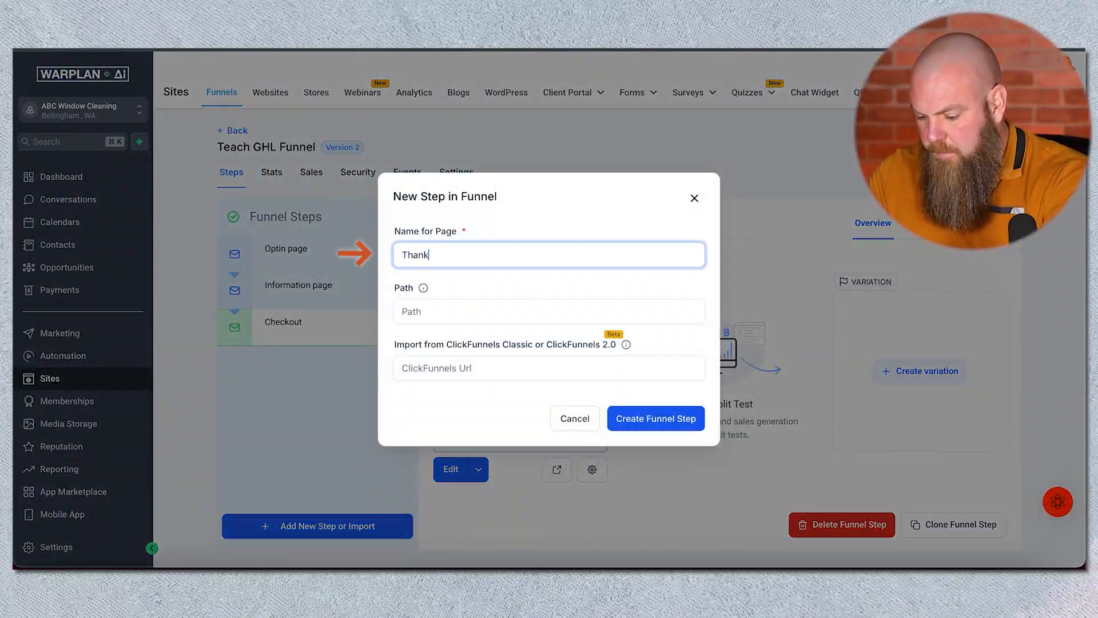
pyautogui.write(' you page')
pyautogui.click(438, 310)
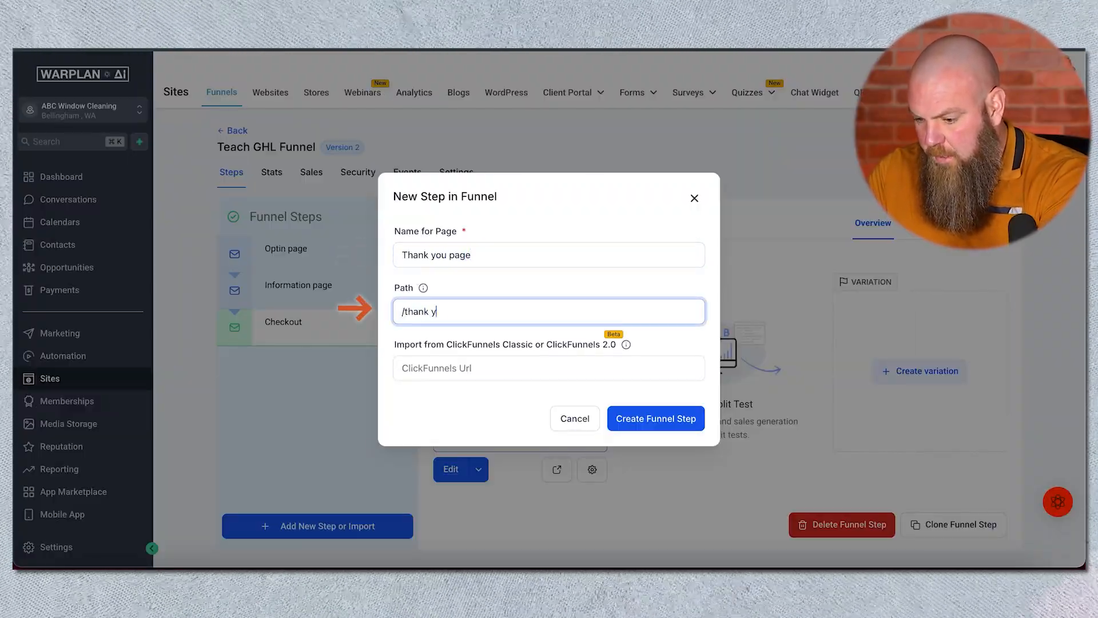
pyautogui.click(629, 418)
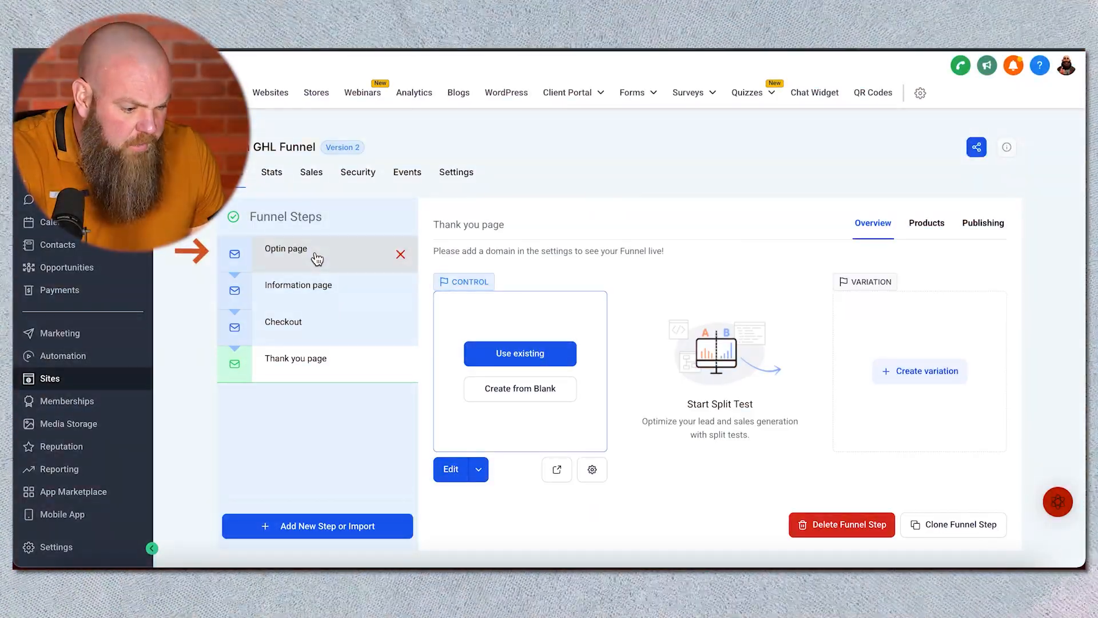
# Step: Browse the funnel steps and the Optin page's Overview, Products and Publishing tabs
pyautogui.click(315, 257)
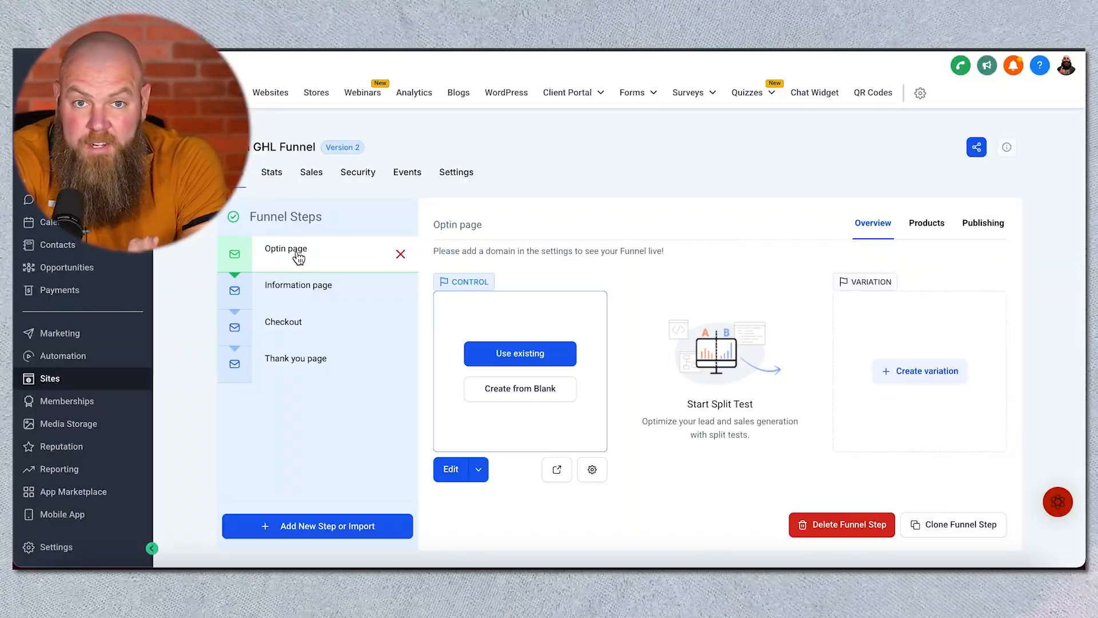
pyautogui.click(337, 331)
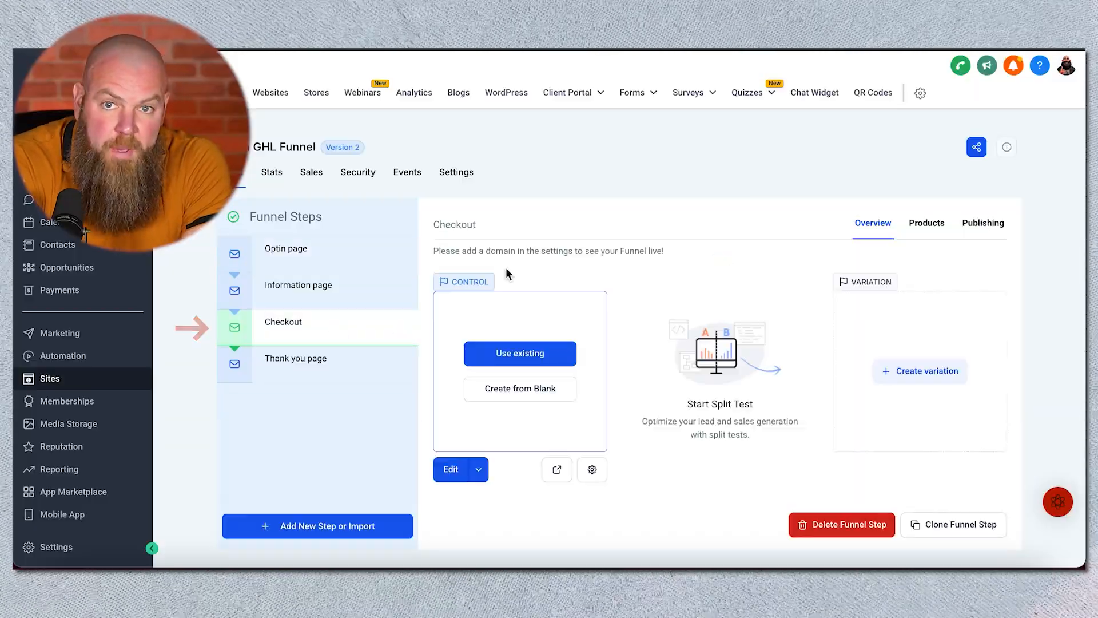
pyautogui.click(350, 262)
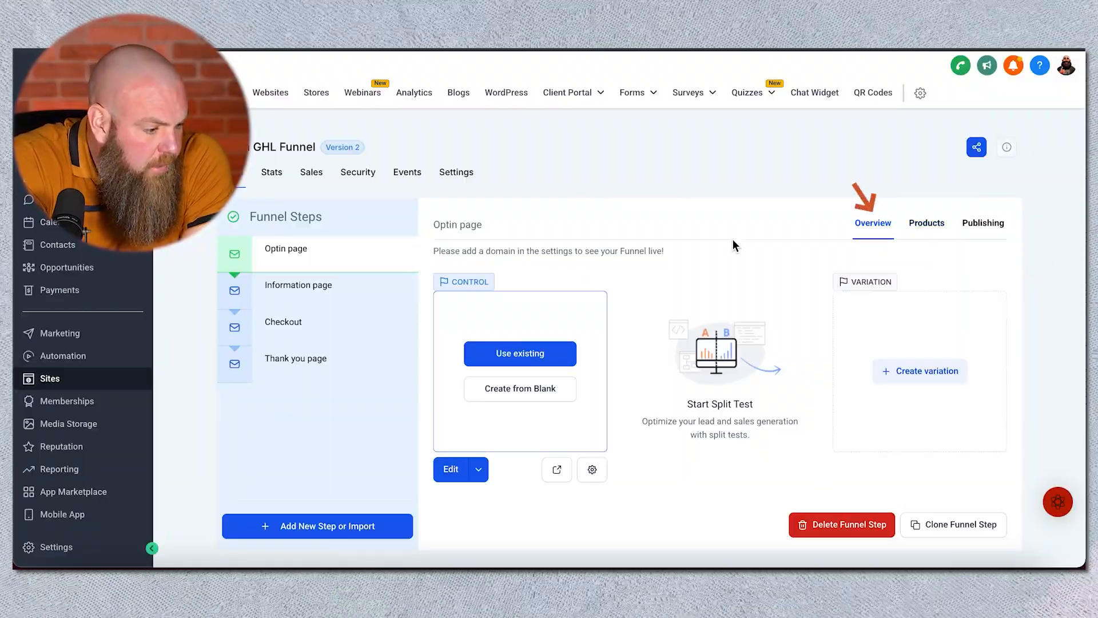
pyautogui.click(917, 232)
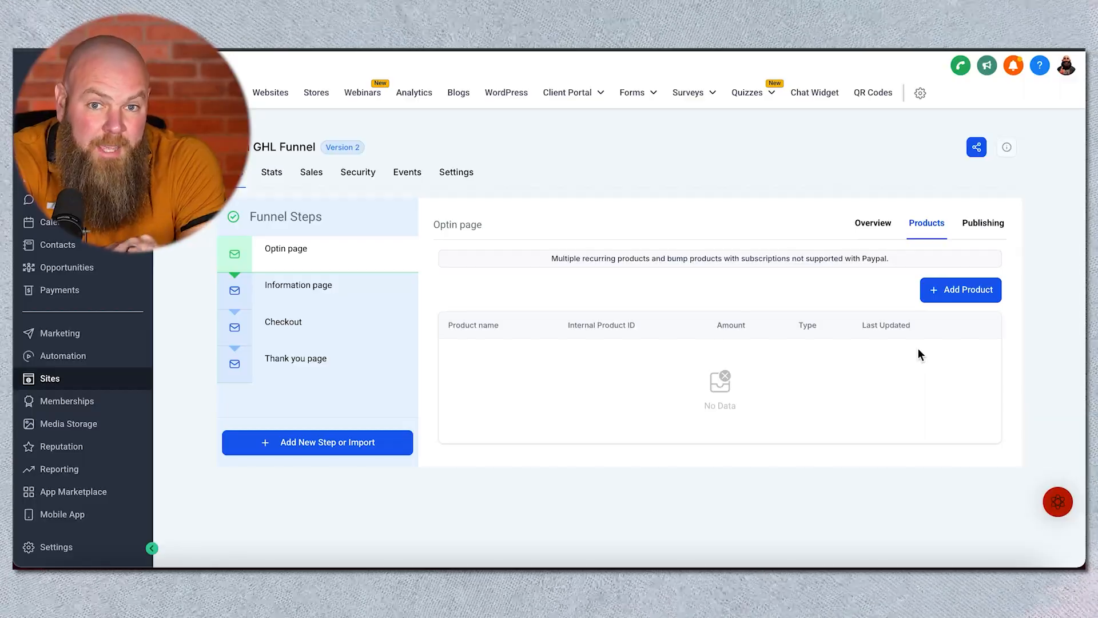
pyautogui.click(988, 232)
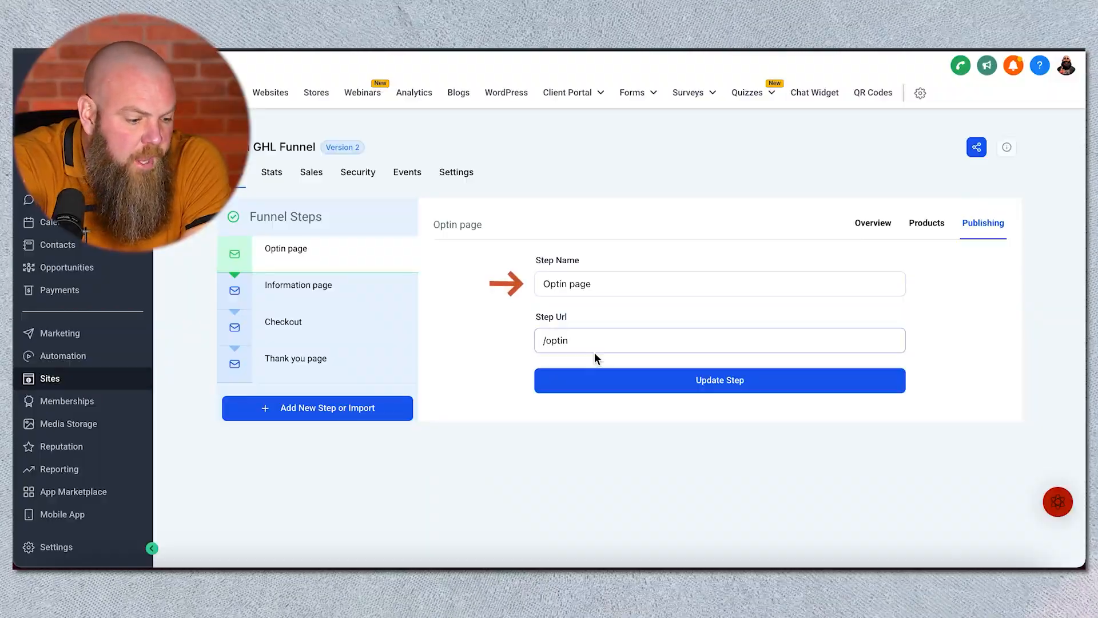
pyautogui.click(889, 228)
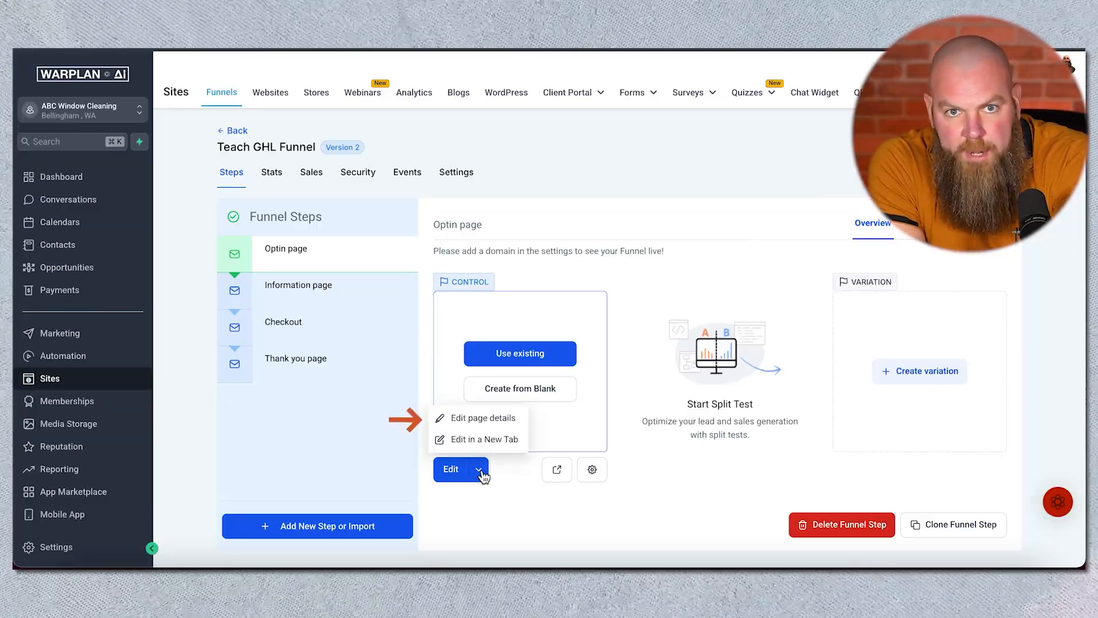
# Step: Inspect the Optin page's edit options and its page details without changing them
pyautogui.click(490, 439)
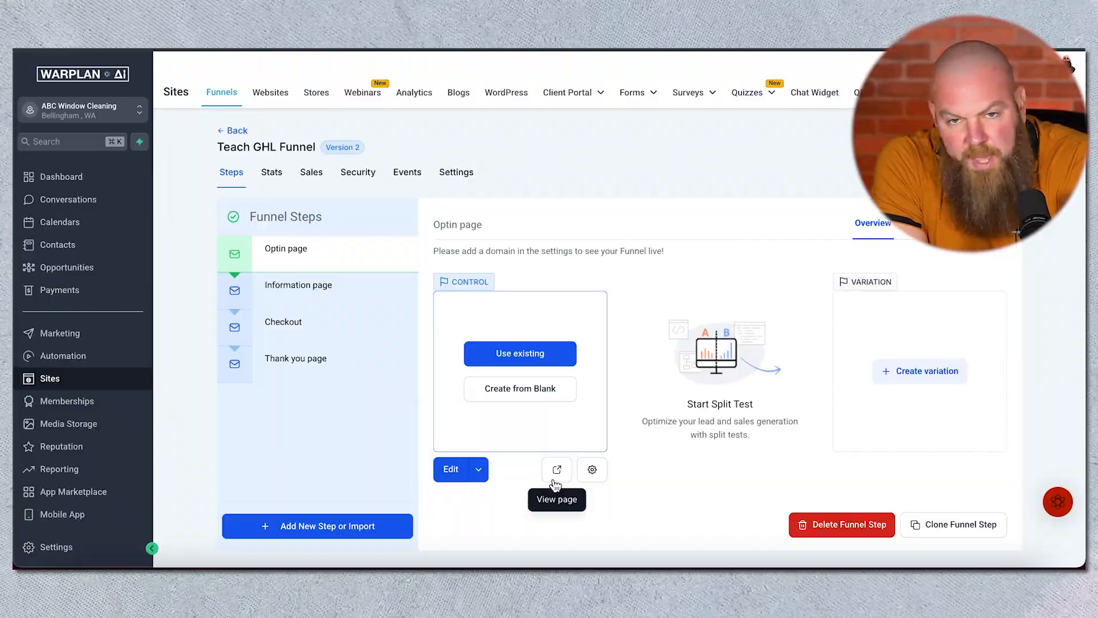
pyautogui.click(592, 473)
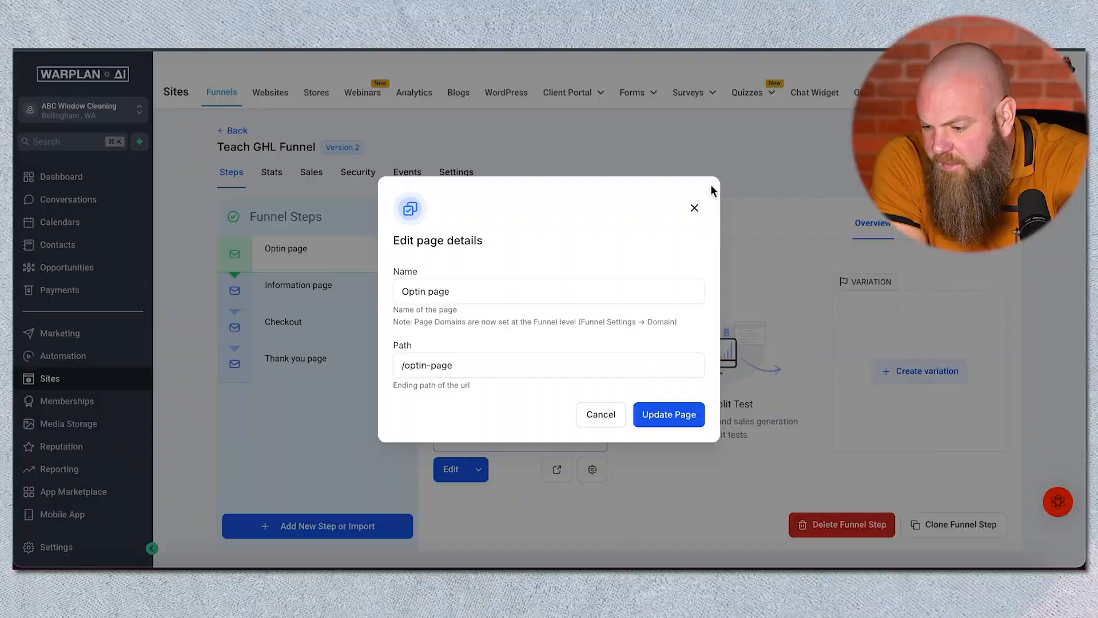
pyautogui.click(694, 209)
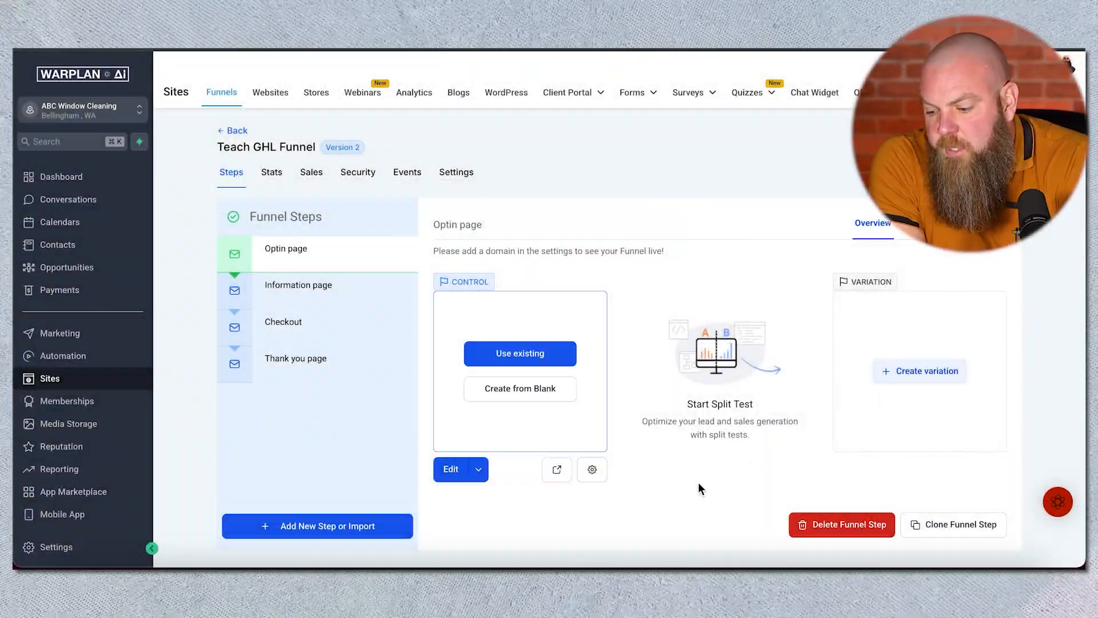
# Step: Create the Optin page from blank and add a full-width section to it
pyautogui.click(538, 393)
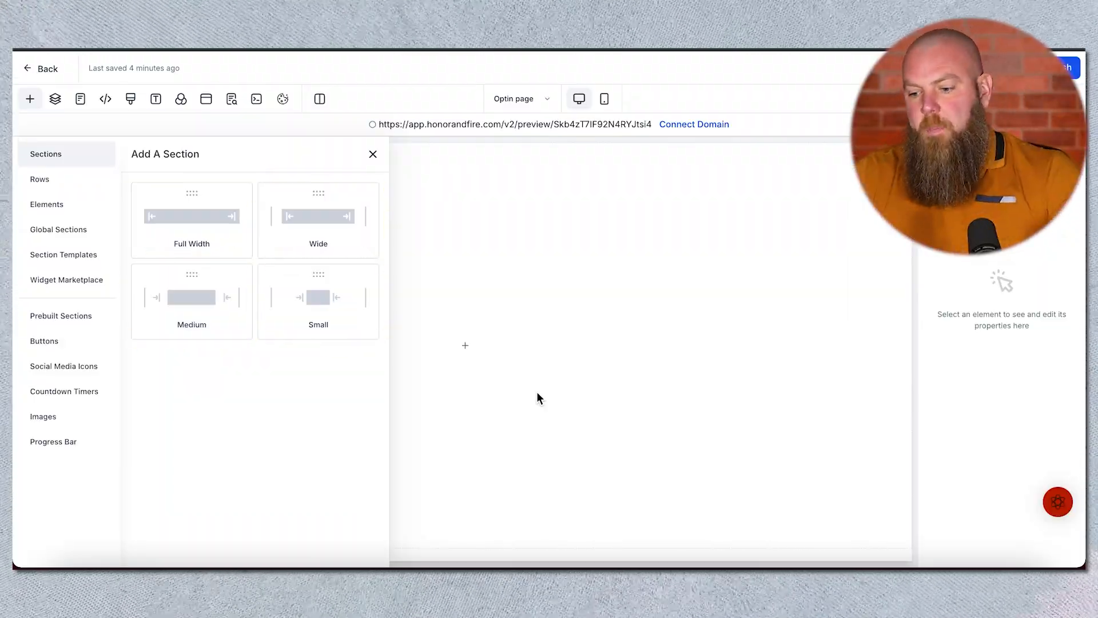
pyautogui.click(208, 224)
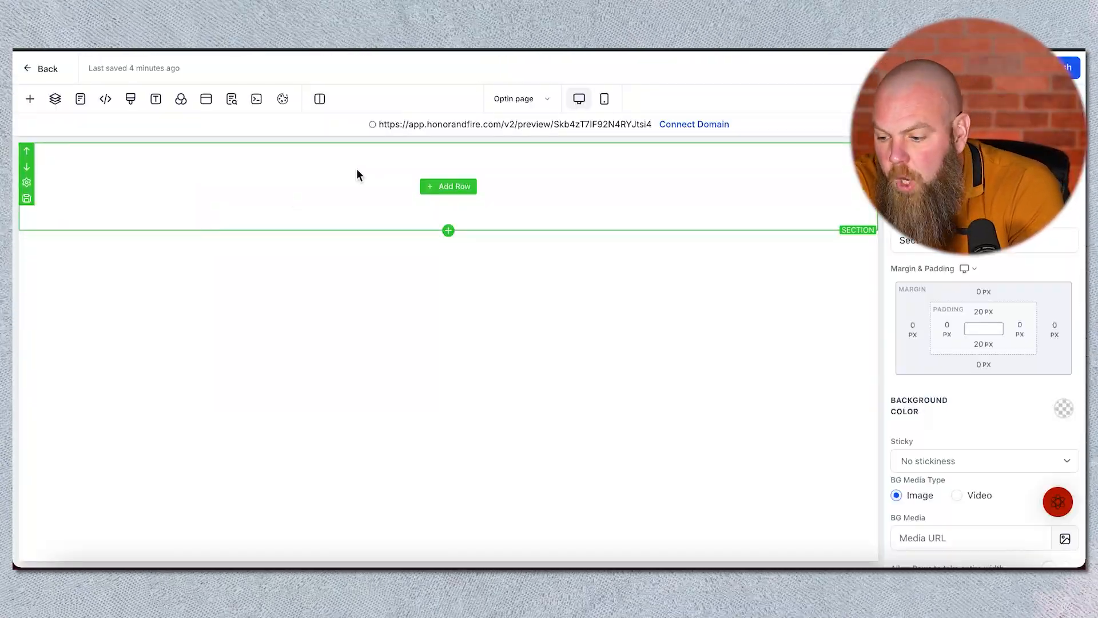
# Step: Add a two-column row to the new section
pyautogui.click(446, 187)
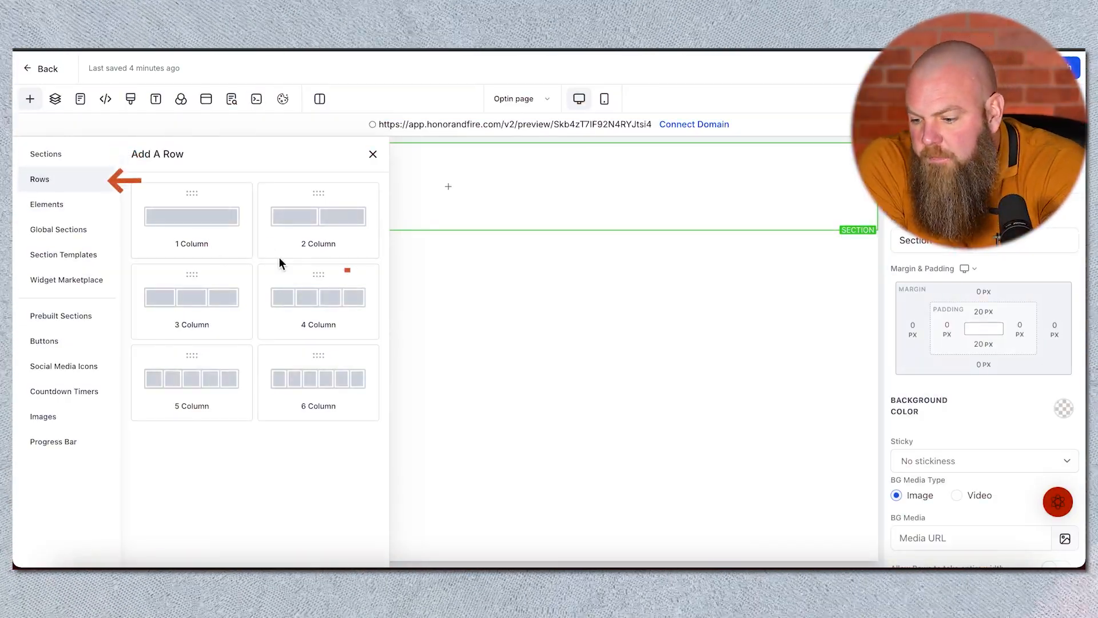
pyautogui.click(311, 225)
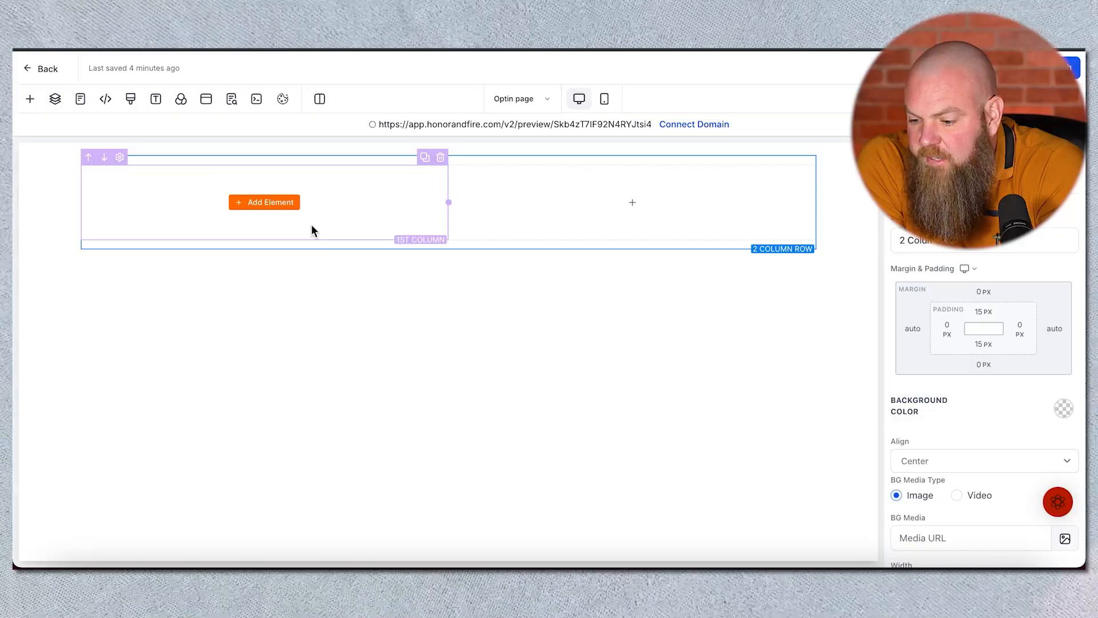
# Step: Open the element picker for the first column and browse its template, widget, prebuilt, button, icon, timer, image and progress bar categories
pyautogui.click(274, 206)
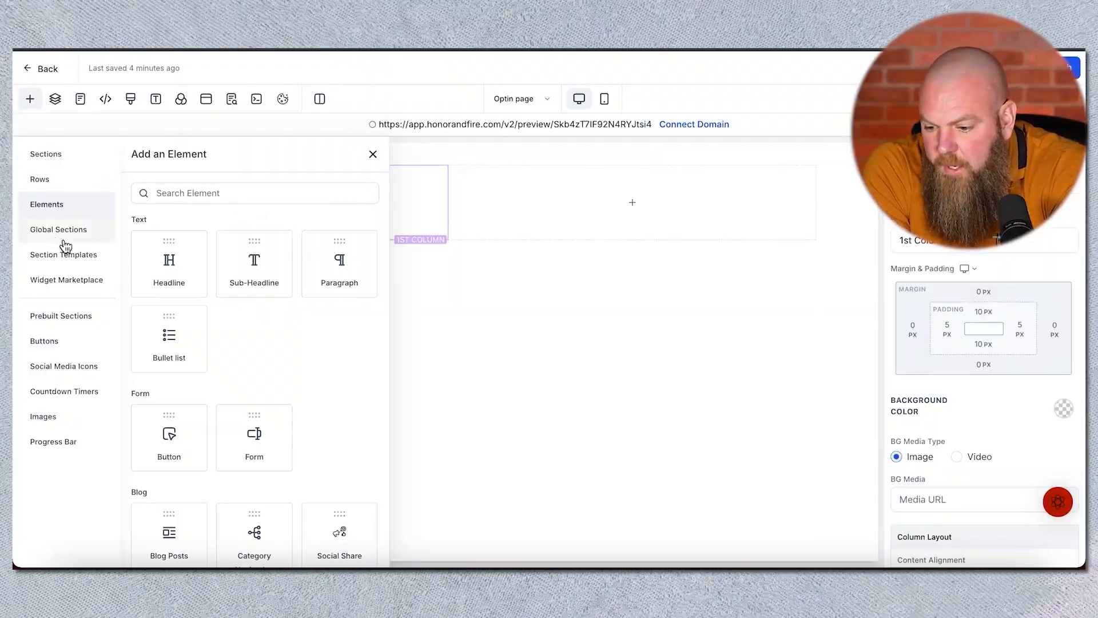
pyautogui.click(77, 254)
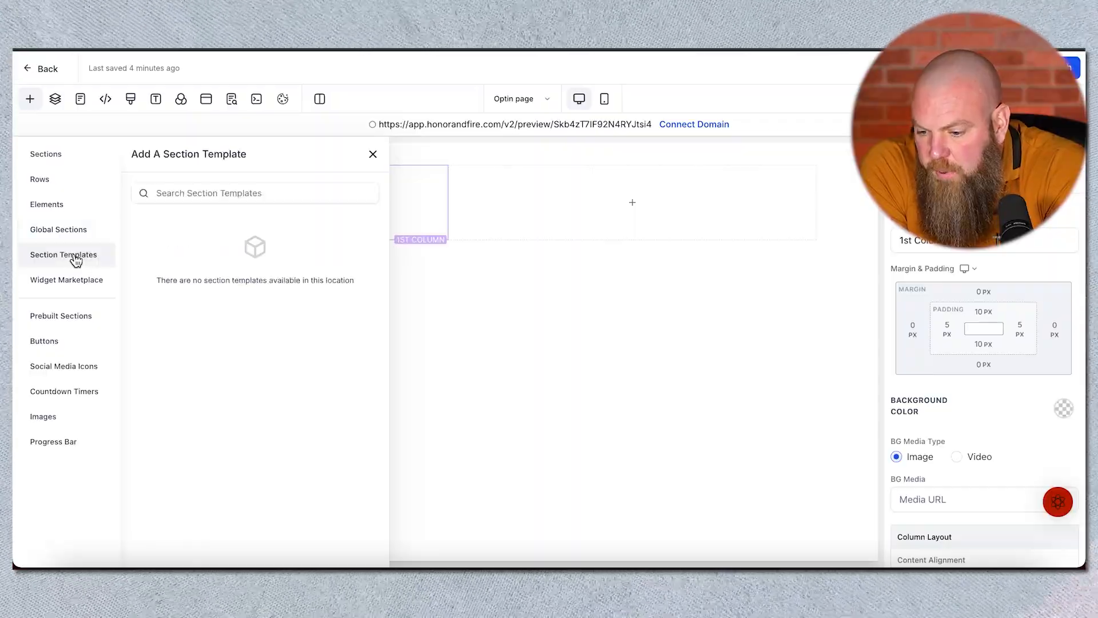
pyautogui.click(82, 294)
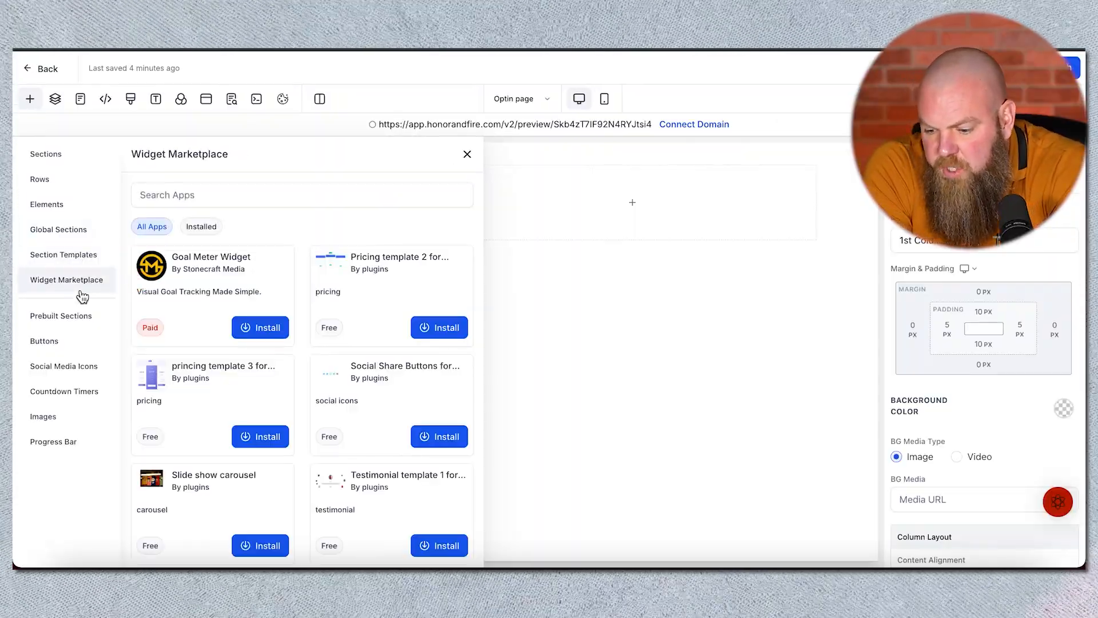
pyautogui.click(84, 321)
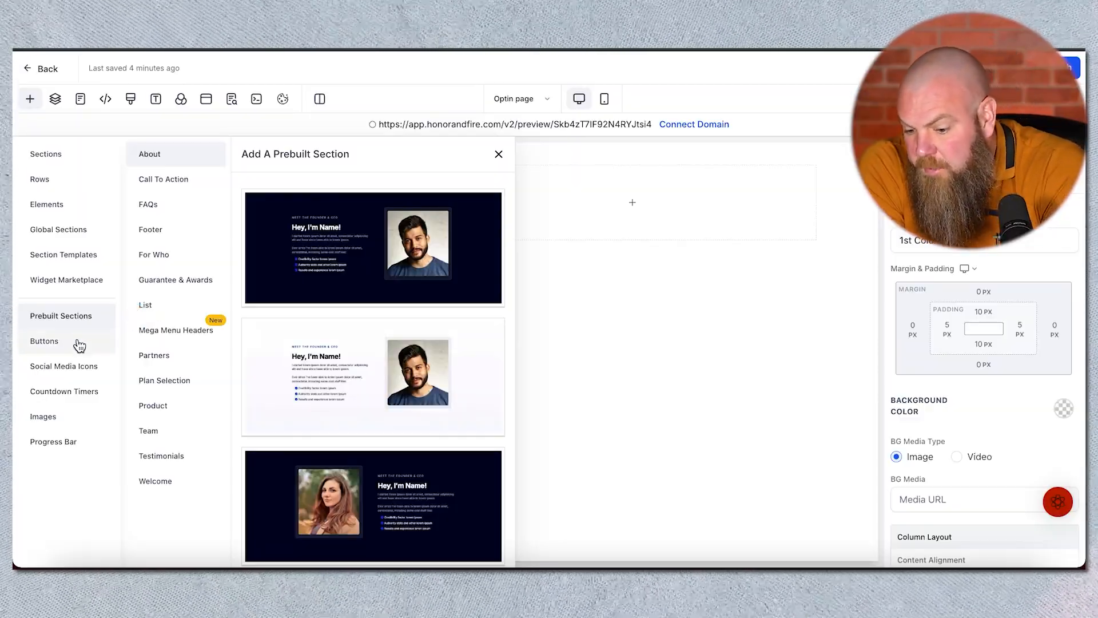
pyautogui.click(77, 347)
pyautogui.click(85, 371)
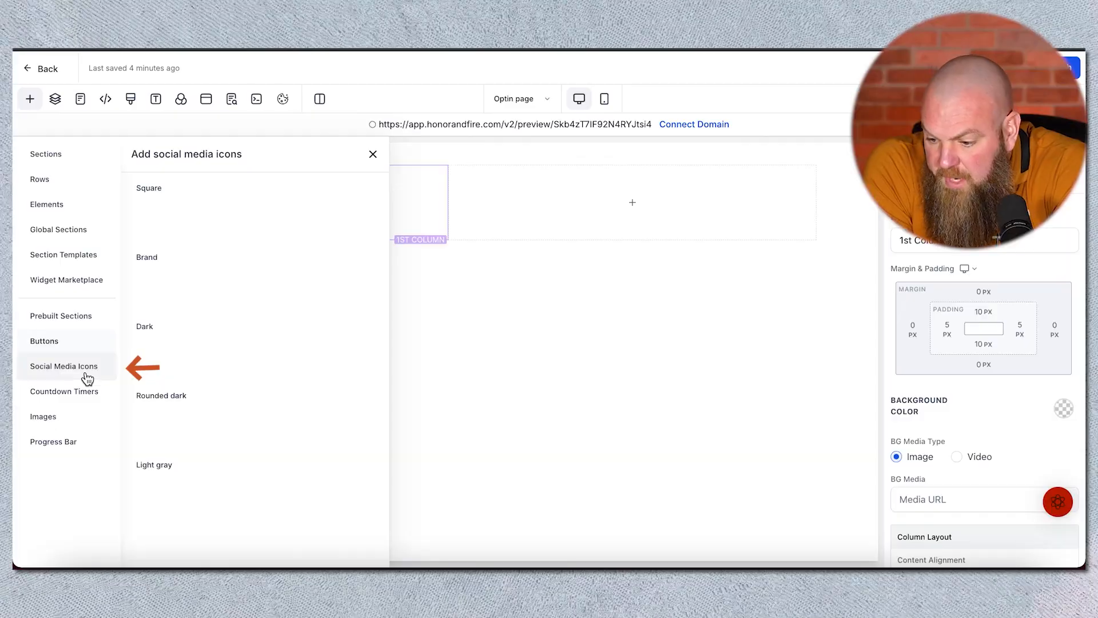
pyautogui.click(88, 395)
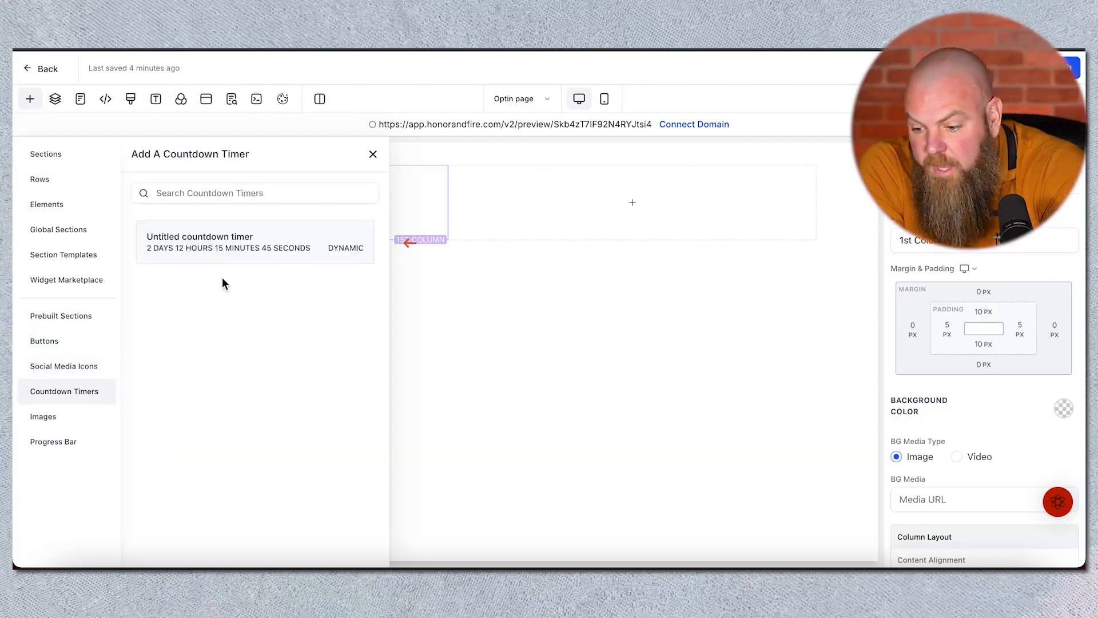
pyautogui.click(67, 421)
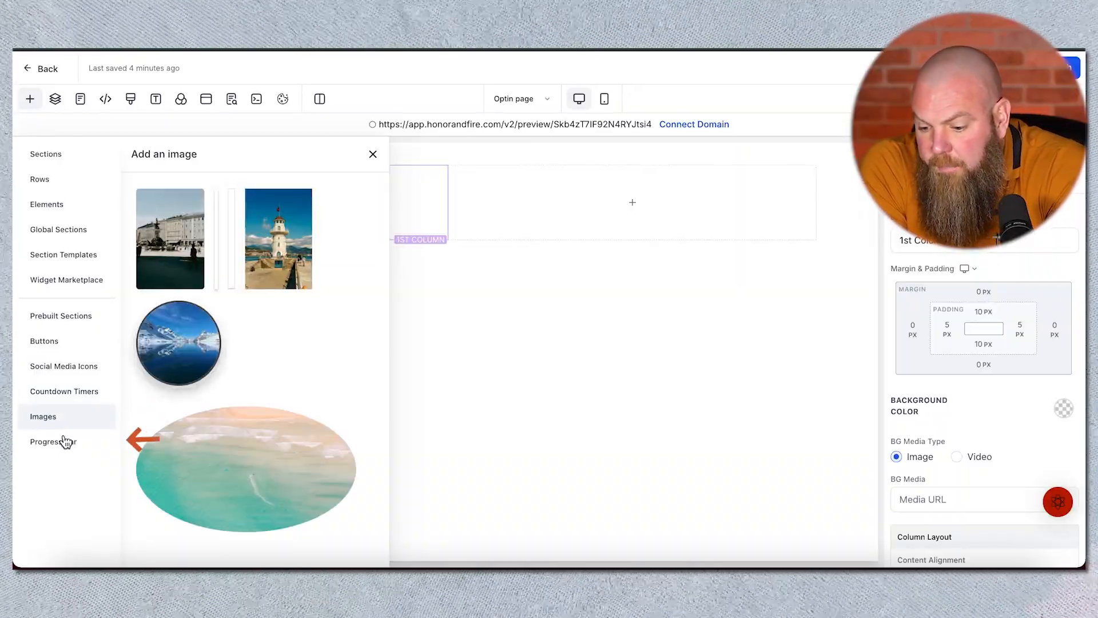
pyautogui.click(65, 442)
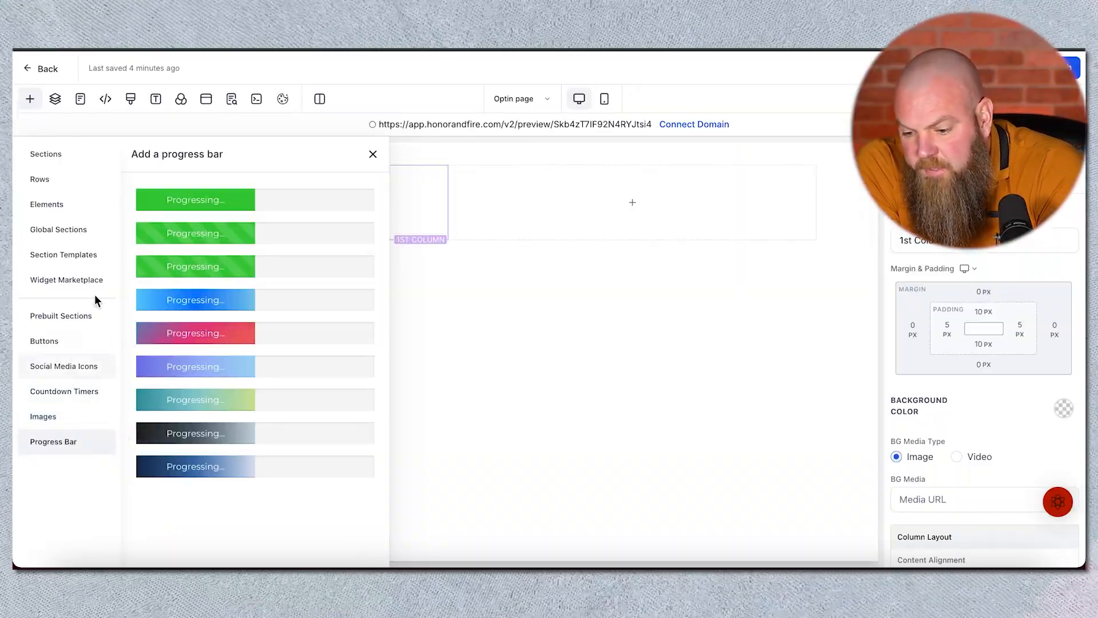
pyautogui.click(77, 213)
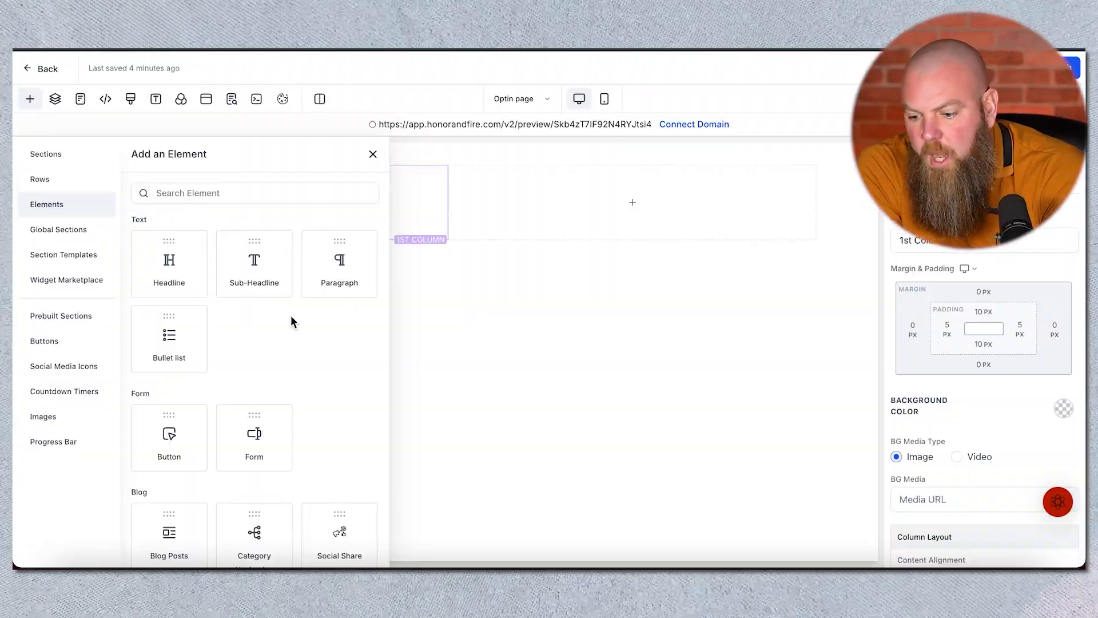
# Step: Scroll through the available page elements in the element library
pyautogui.scroll(-2, 206, 353)
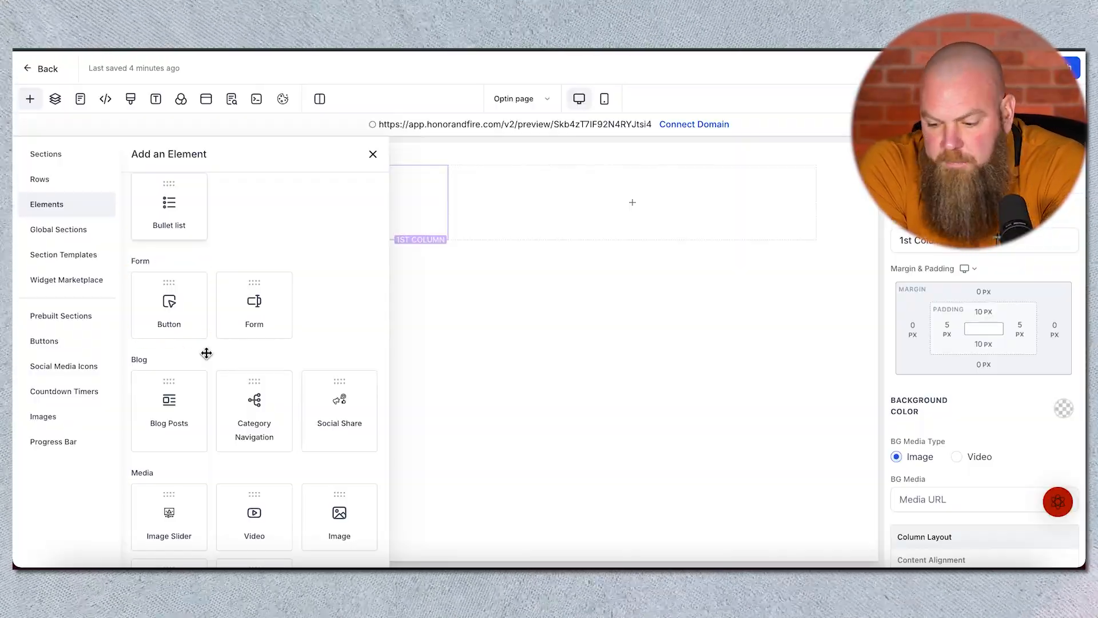
pyautogui.scroll(-1, 206, 353)
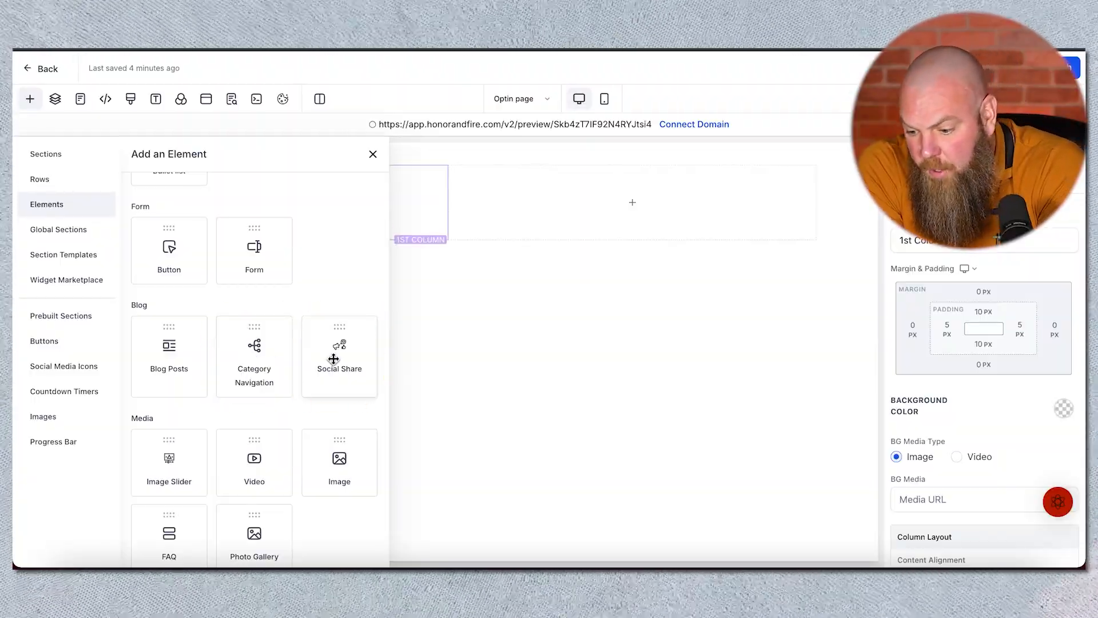
pyautogui.scroll(-3, 334, 359)
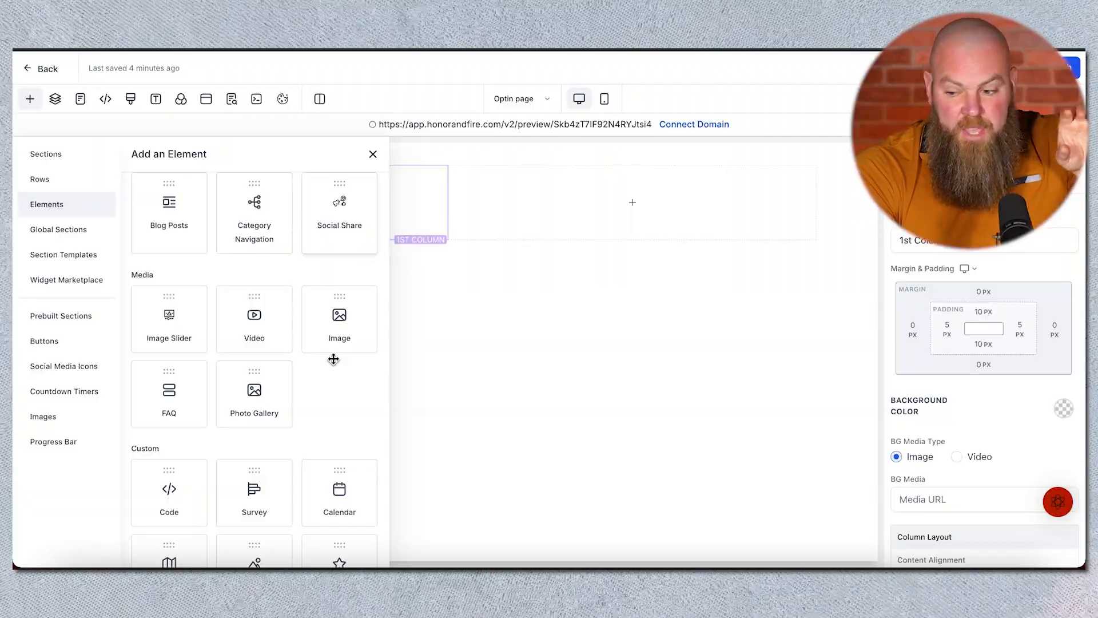
pyautogui.scroll(-5, 263, 410)
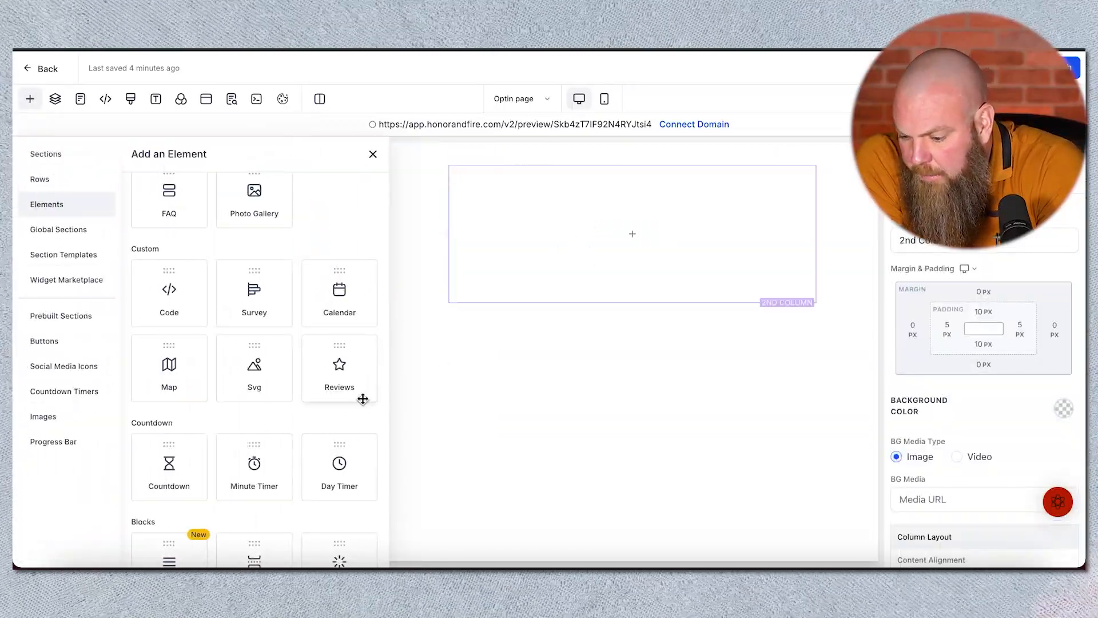
pyautogui.scroll(-6, 268, 378)
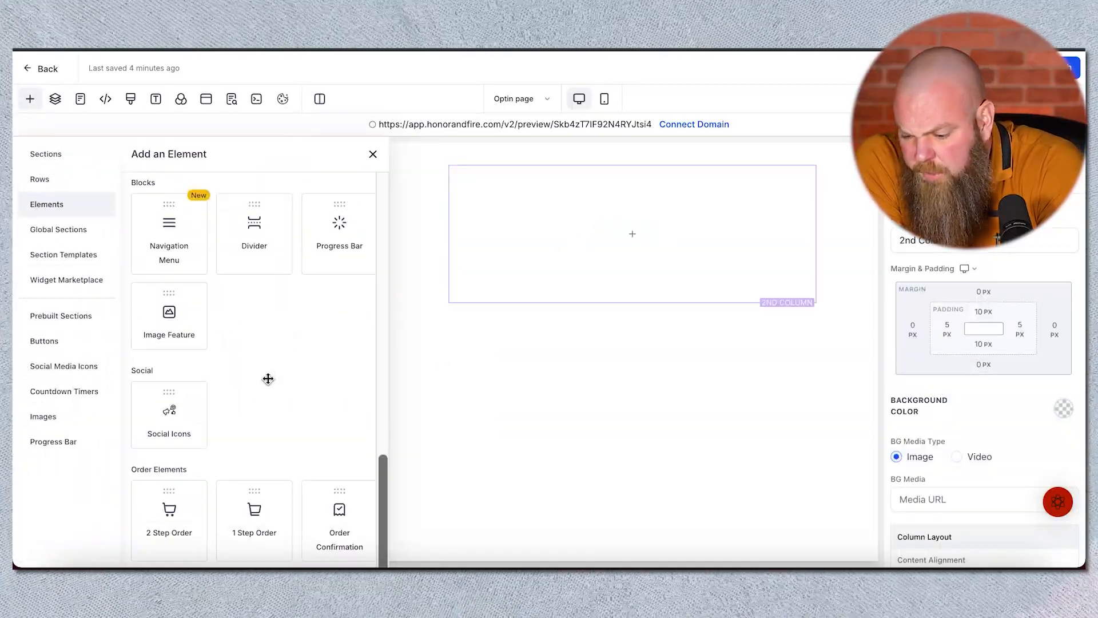
pyautogui.scroll(5, 268, 379)
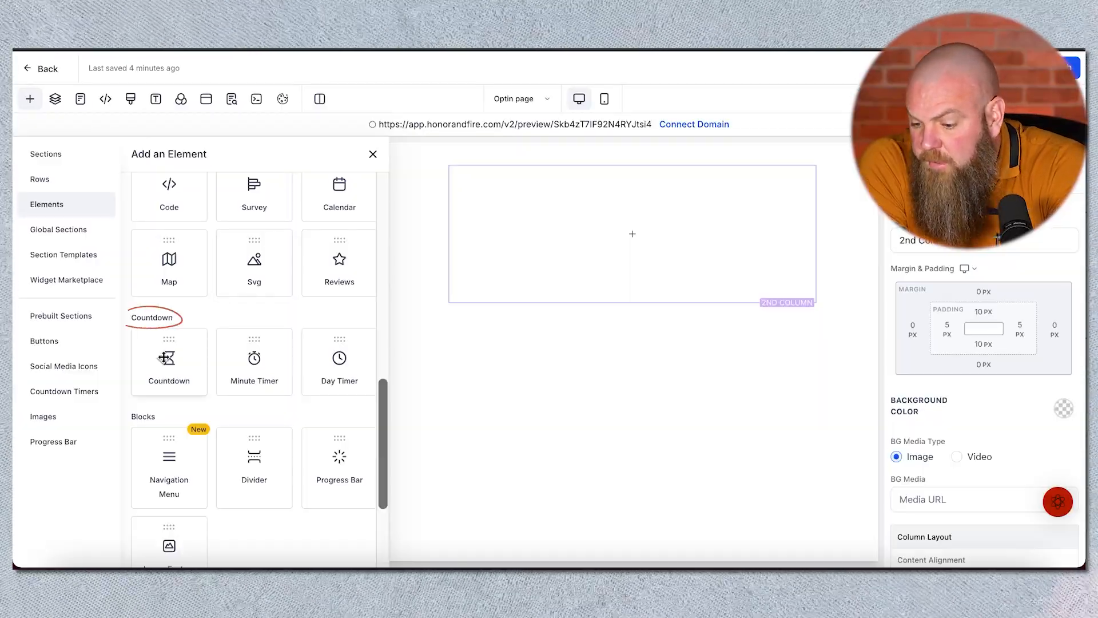
pyautogui.scroll(-2, 167, 375)
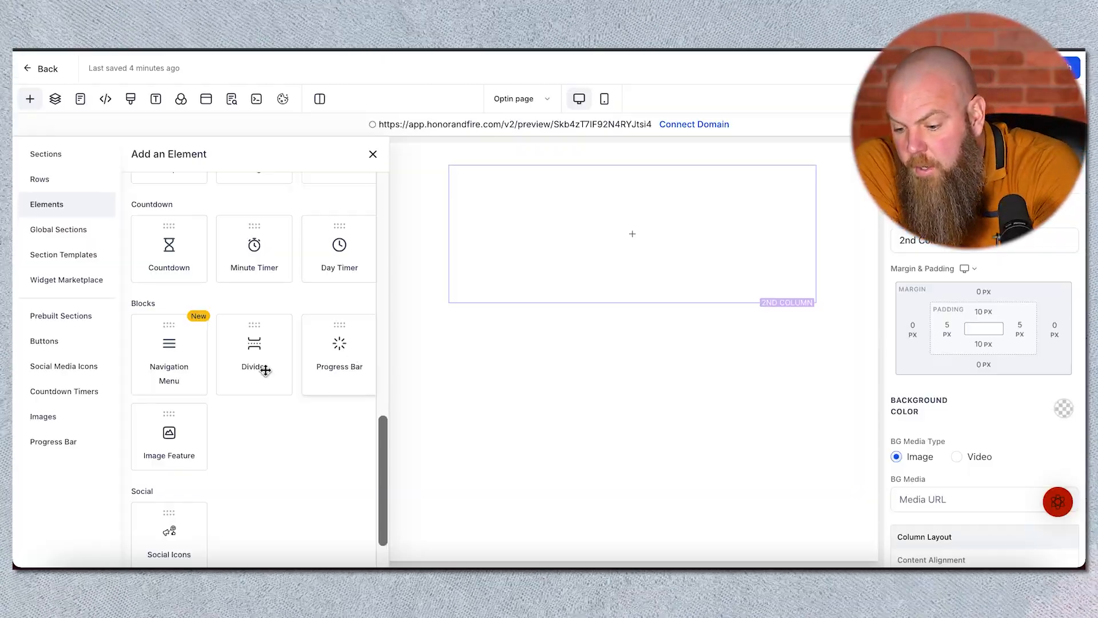
pyautogui.scroll(-4, 281, 460)
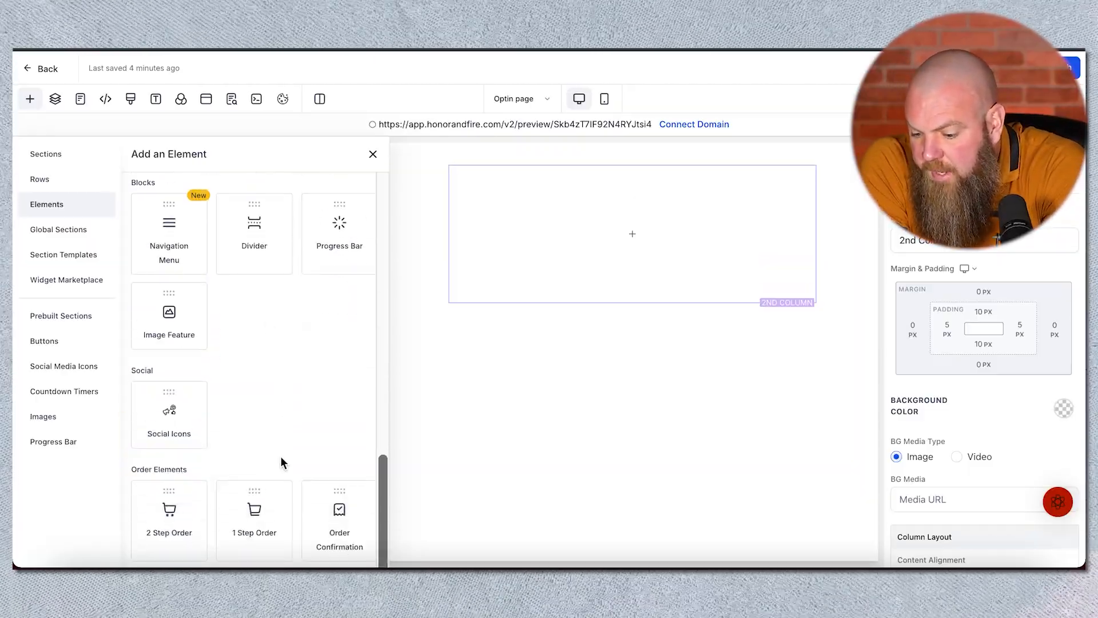